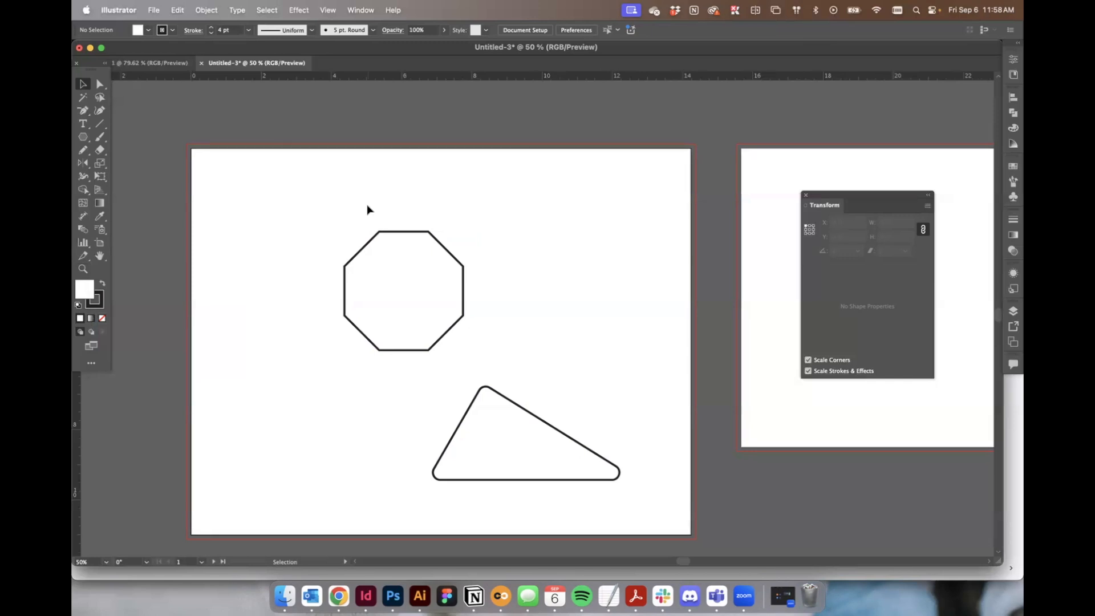
Examine the octagon and triangle at several zoom levels.
key(super+1)
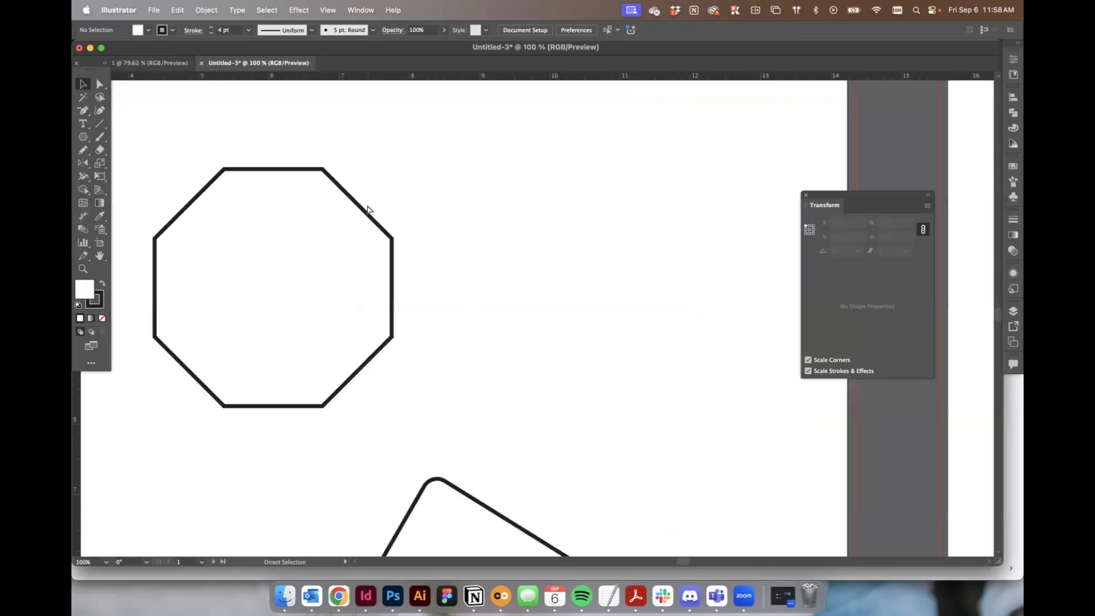
key(super+minus)
key(super+minus)
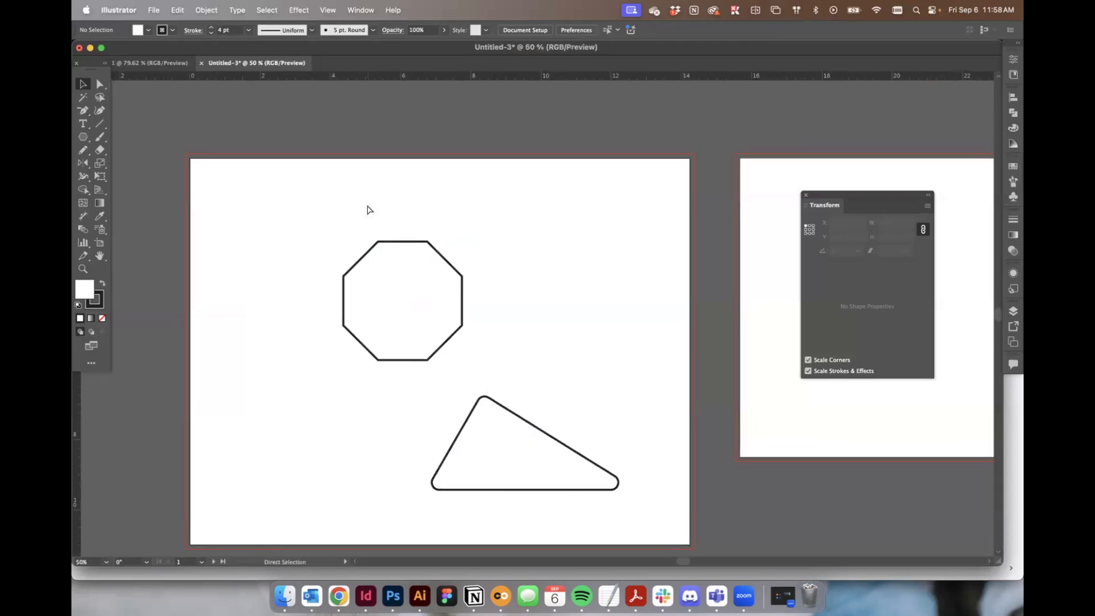
key(super+plus)
key(super+plus)
key(super+plus)
key(super+minus)
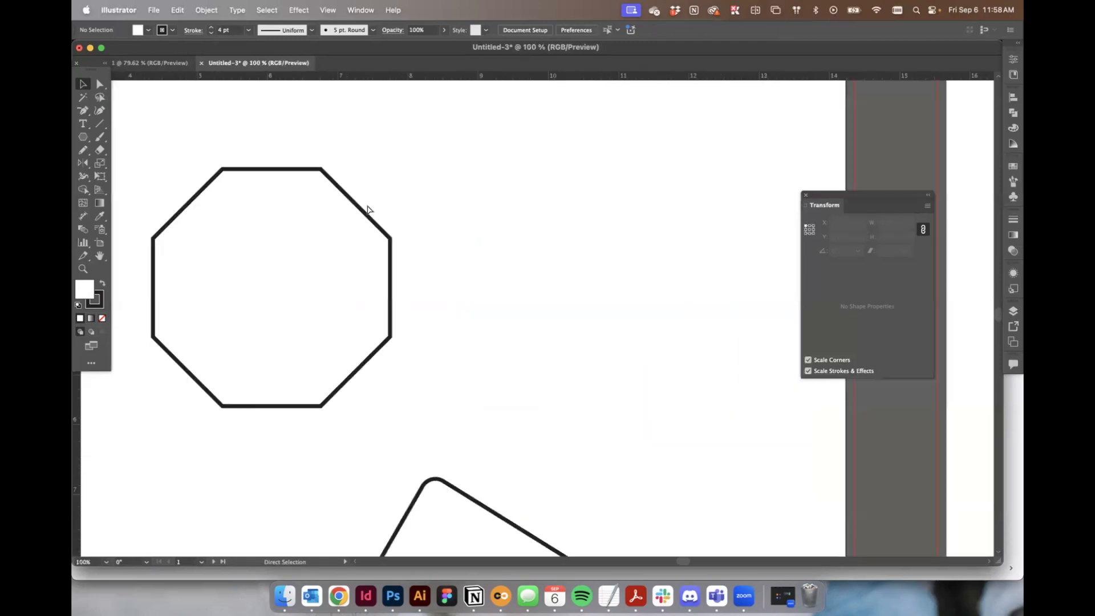
key(super+minus)
key(super+minus)
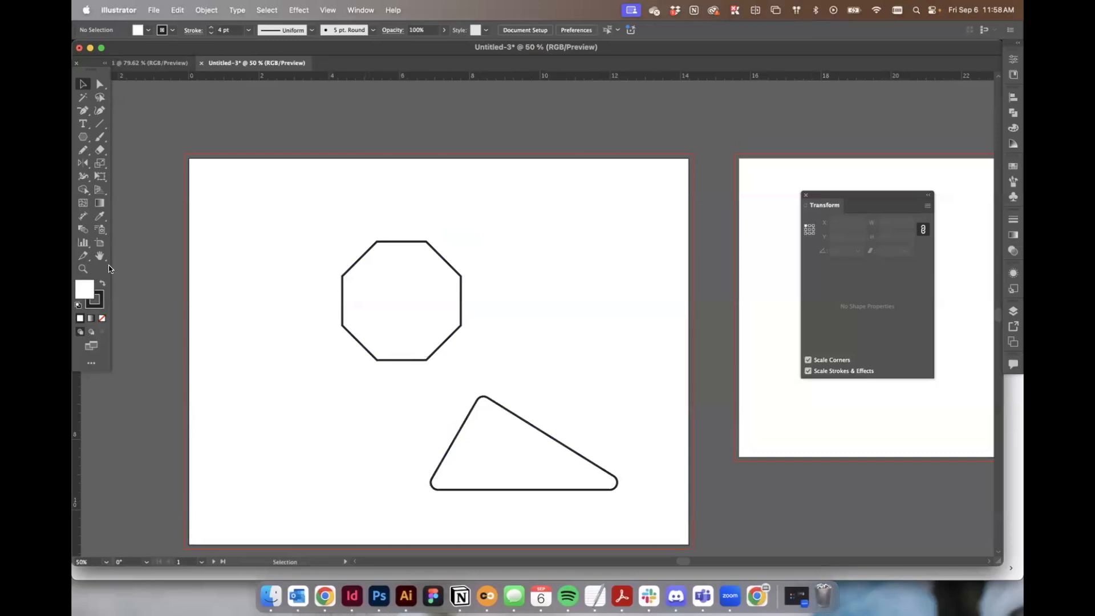
Examine both artboards across the canvas with the Hand tool.
click(82, 269)
click(83, 84)
scroll(579, 237, right, 10)
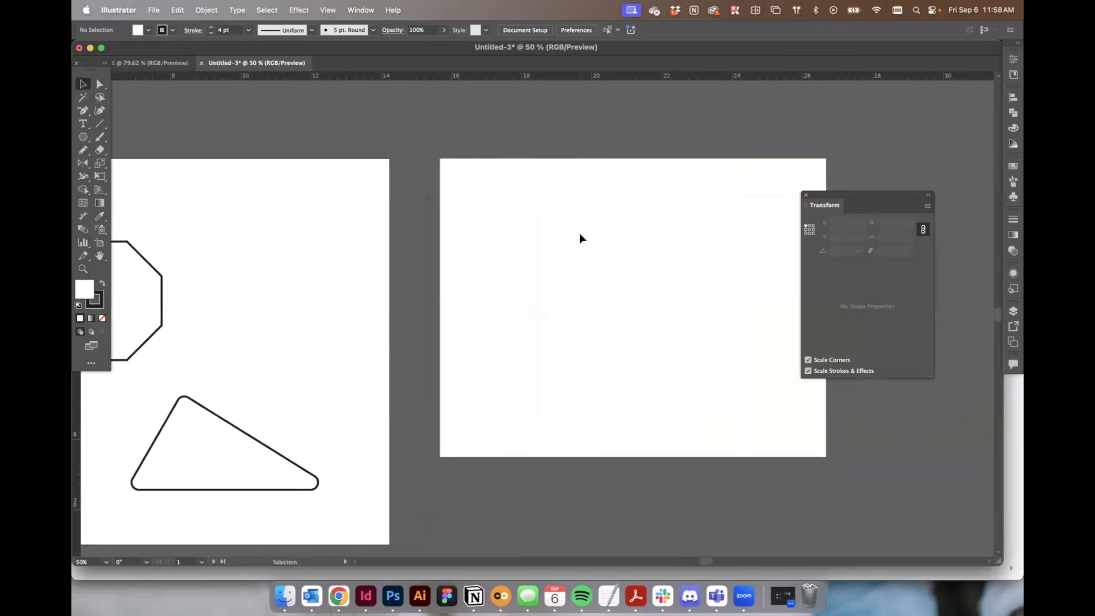
scroll(579, 237, down, 4)
scroll(580, 238, left, 6)
scroll(579, 238, up, 5)
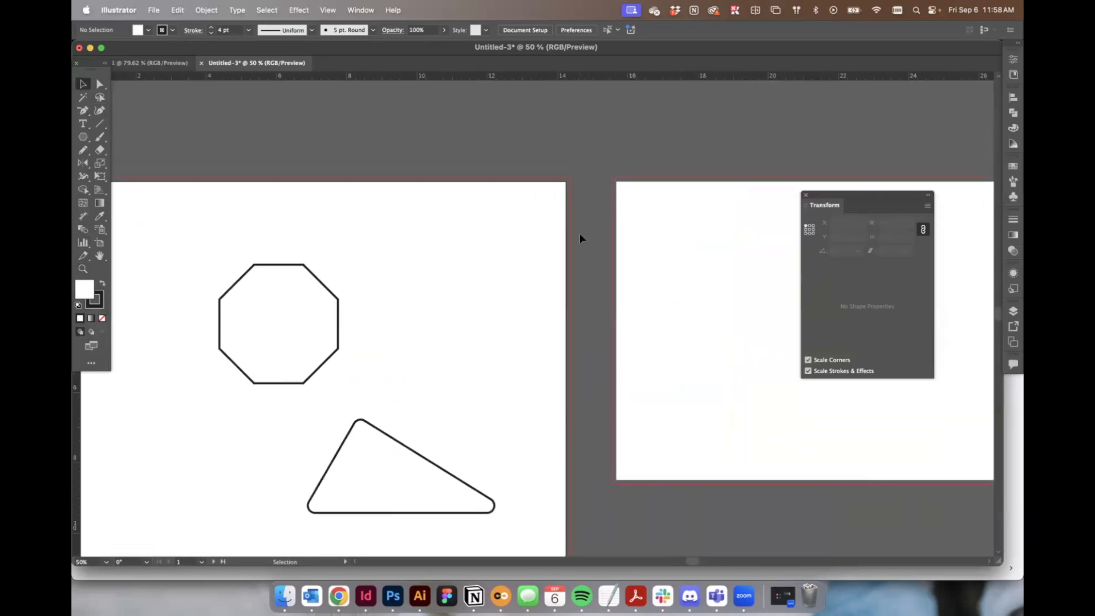
scroll(576, 238, down, 3)
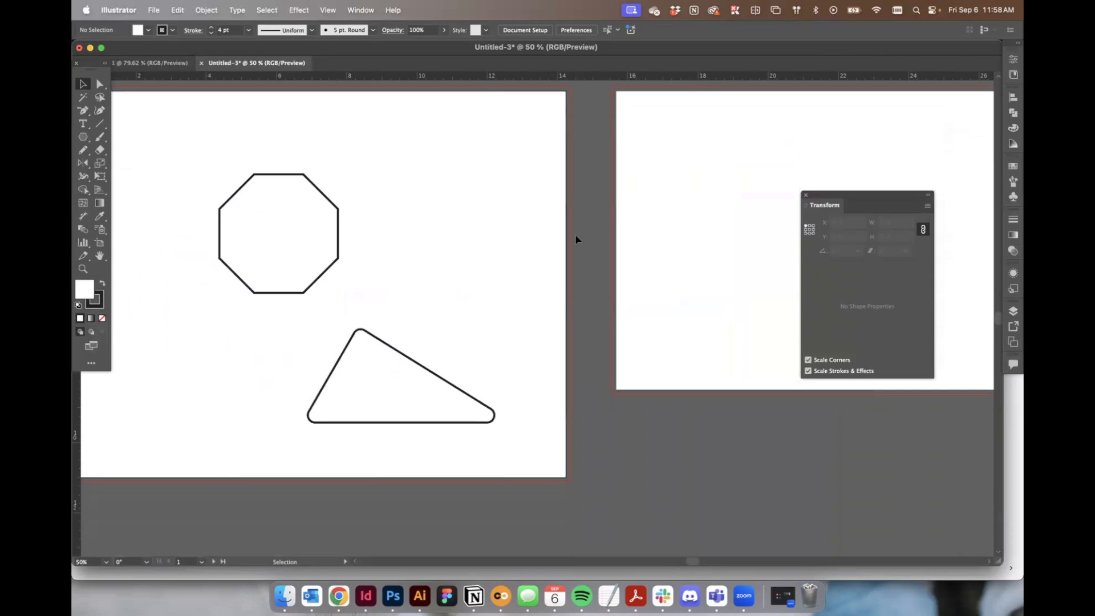
click(100, 255)
drag(383, 164, 439, 267)
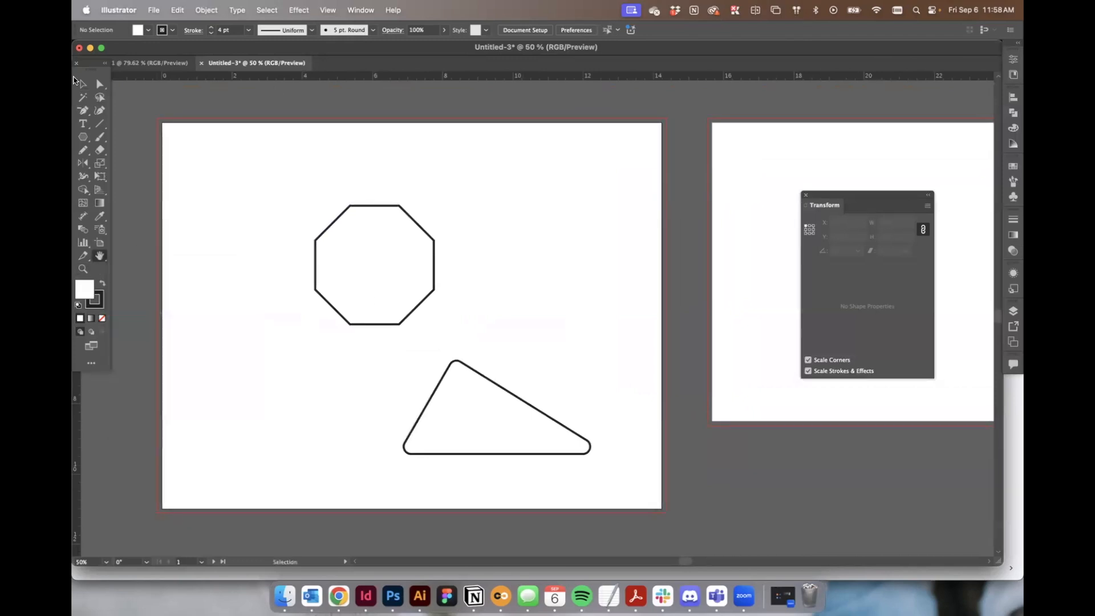
Reposition the tools panel slightly inward from the window edge.
click(82, 83)
key(space)
mouse_move(495, 174)
mouse_down()
mouse_move(435, 186)
mouse_move(289, 166)
mouse_up()
drag(616, 207, 525, 232)
drag(404, 226, 484, 239)
drag(371, 226, 606, 243)
drag(433, 264, 363, 227)
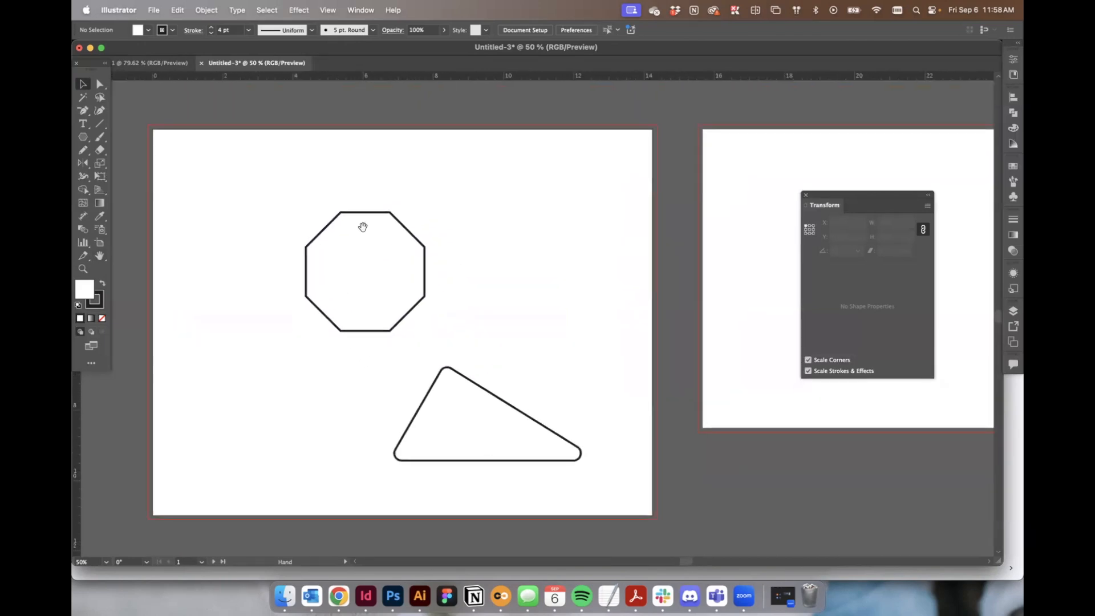
drag(92, 62, 102, 83)
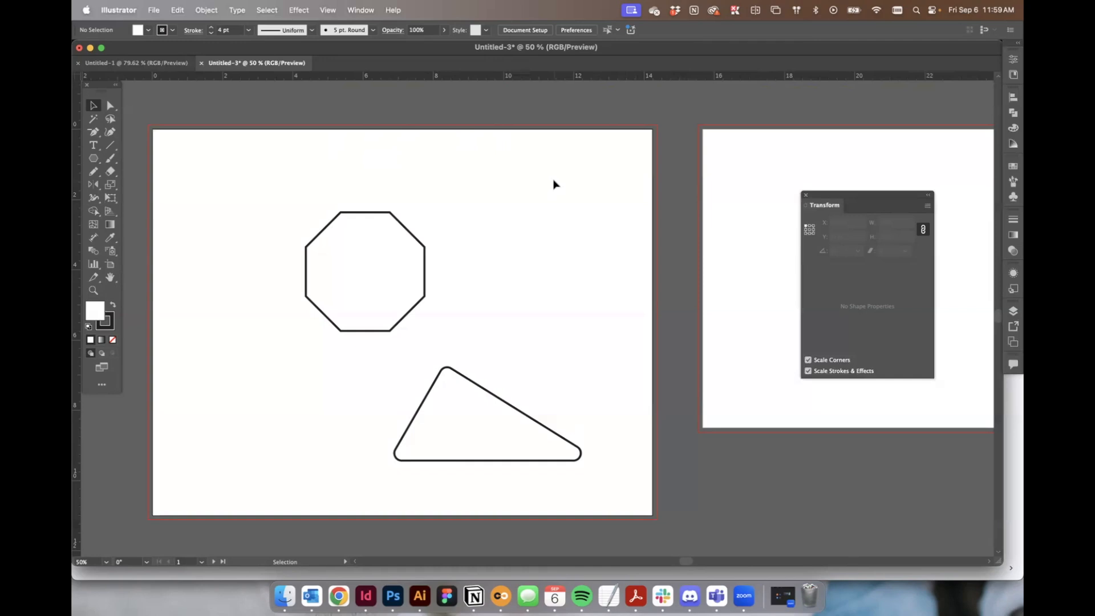
Toggle the rulers' visibility and return to the Selection tool.
click(322, 11)
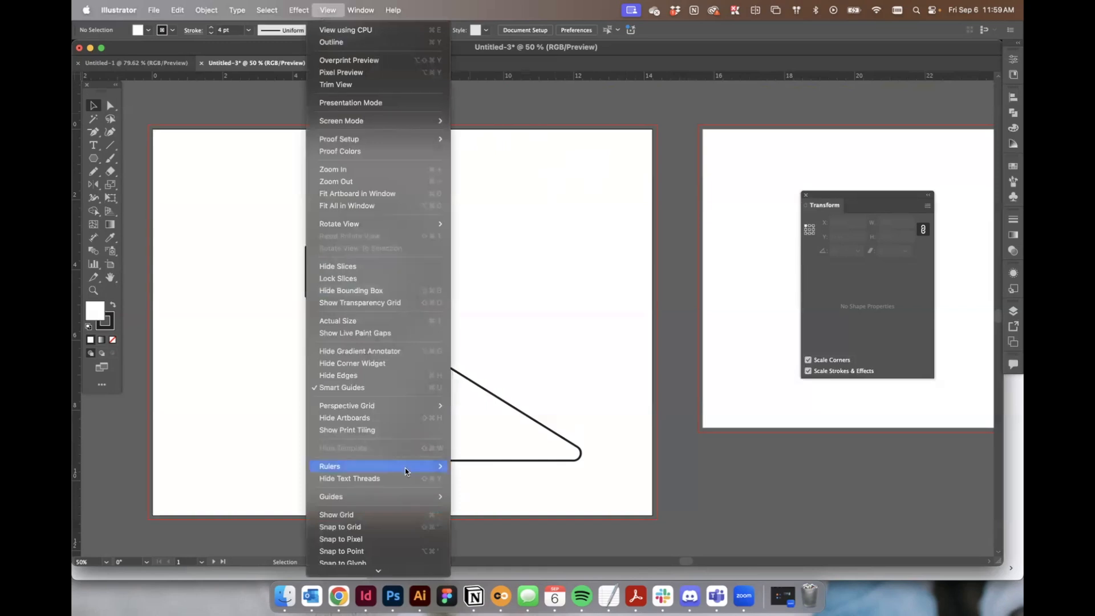
click(506, 471)
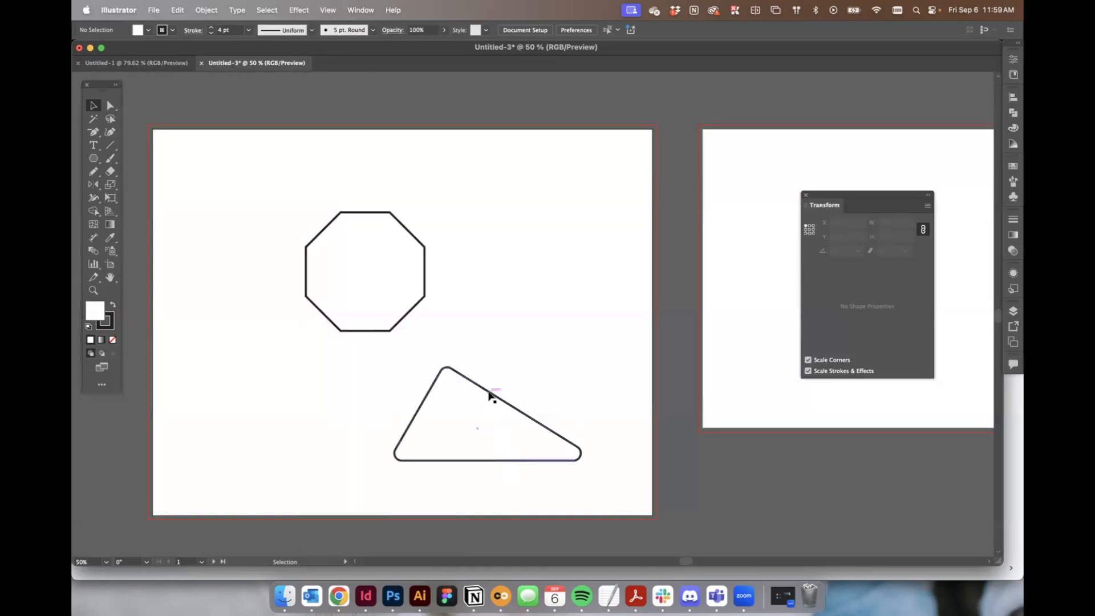
key(a)
key(super+r)
key(v)
scroll(487, 394, up, 1)
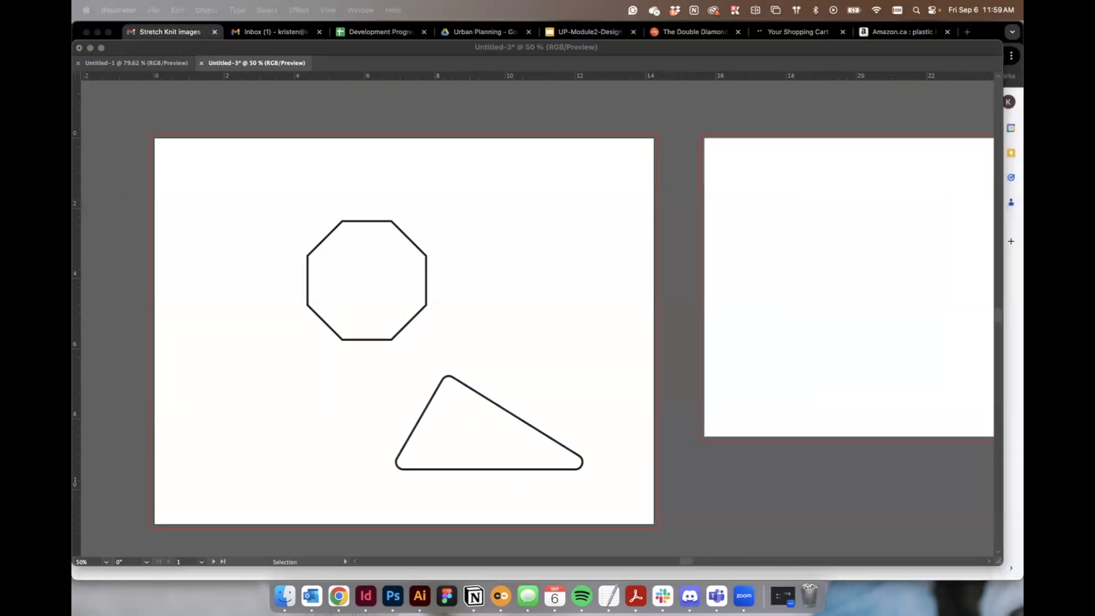
click(350, 120)
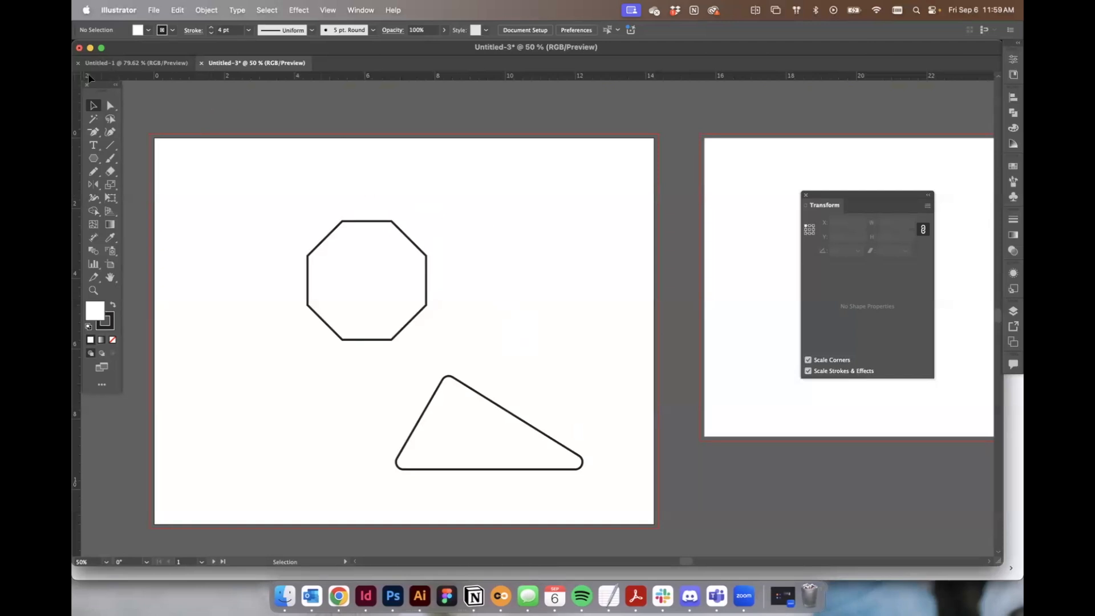
Change the ruler units to Centimeters.
scroll(247, 142, down, 2)
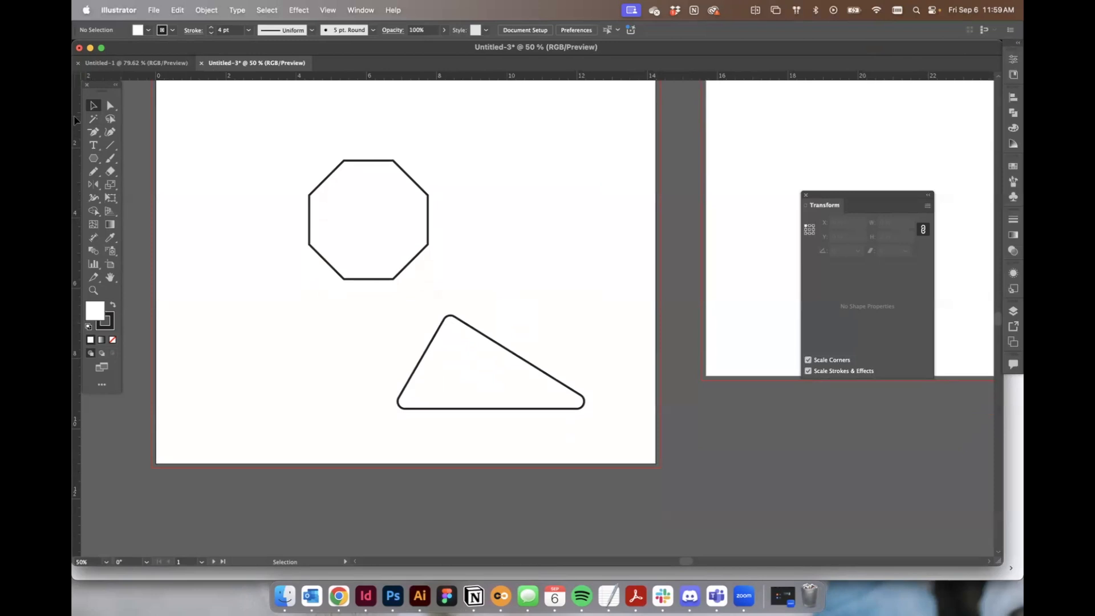
scroll(608, 134, up, 1)
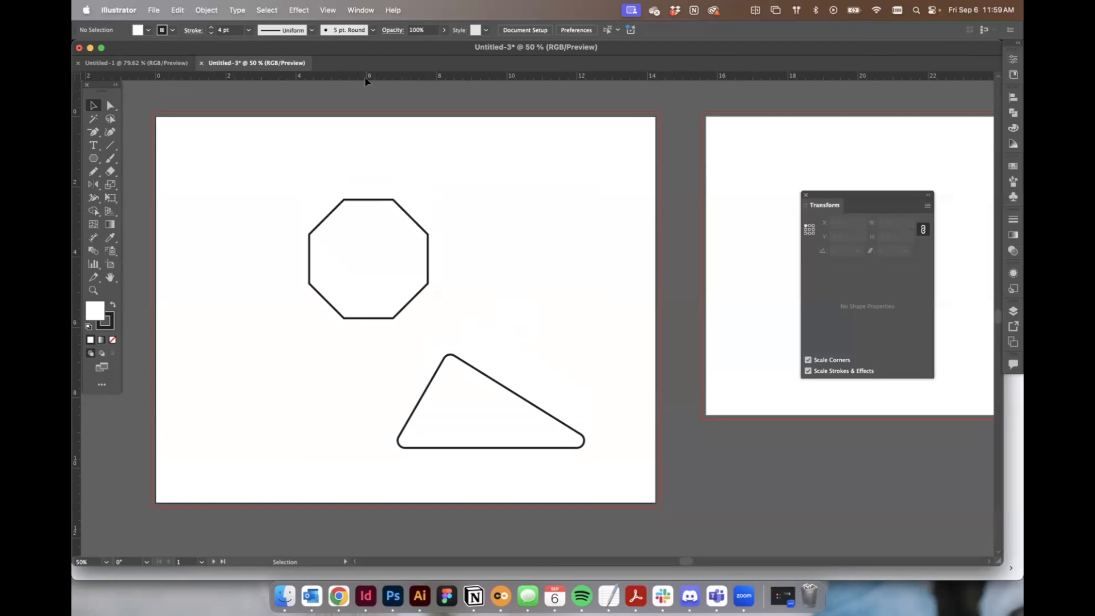
right_click(349, 79)
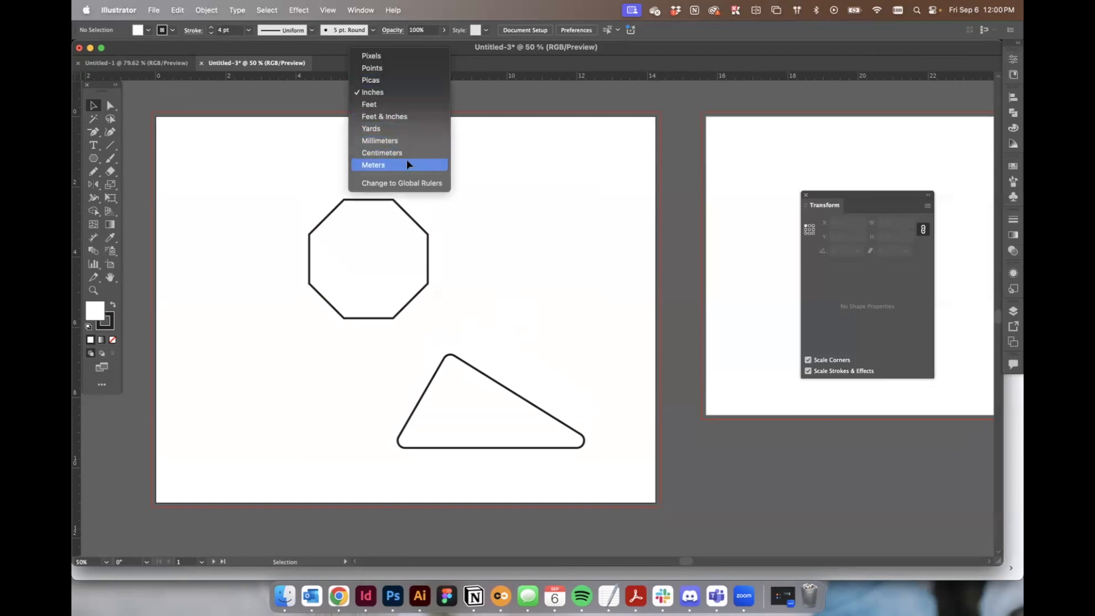
click(403, 151)
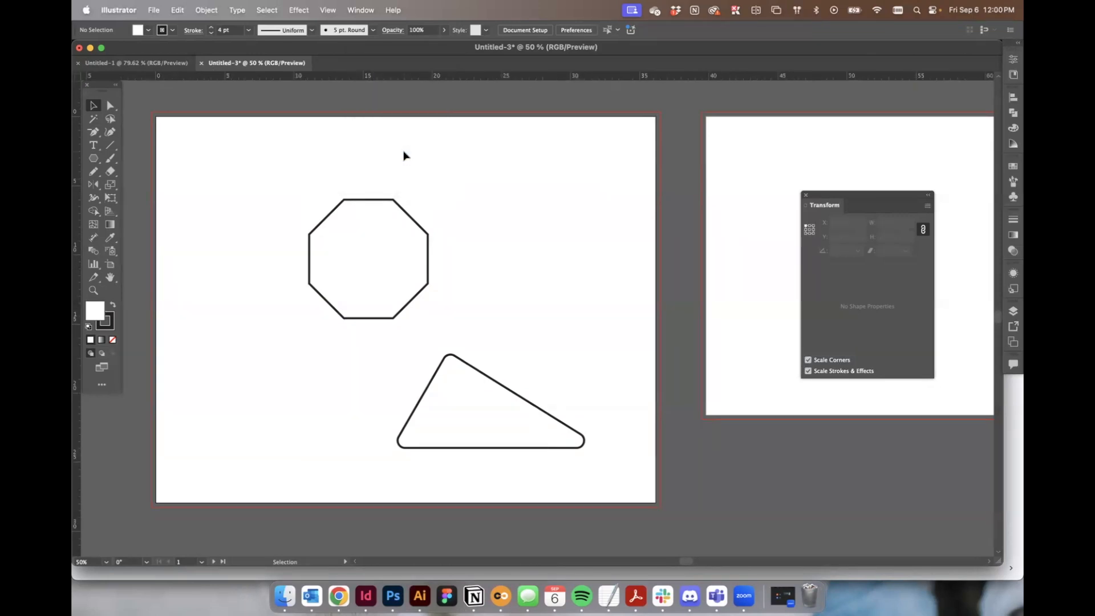
Dock the Layers panel into the side dock, then pull it back out as a floating panel over the artboard.
right_click(79, 126)
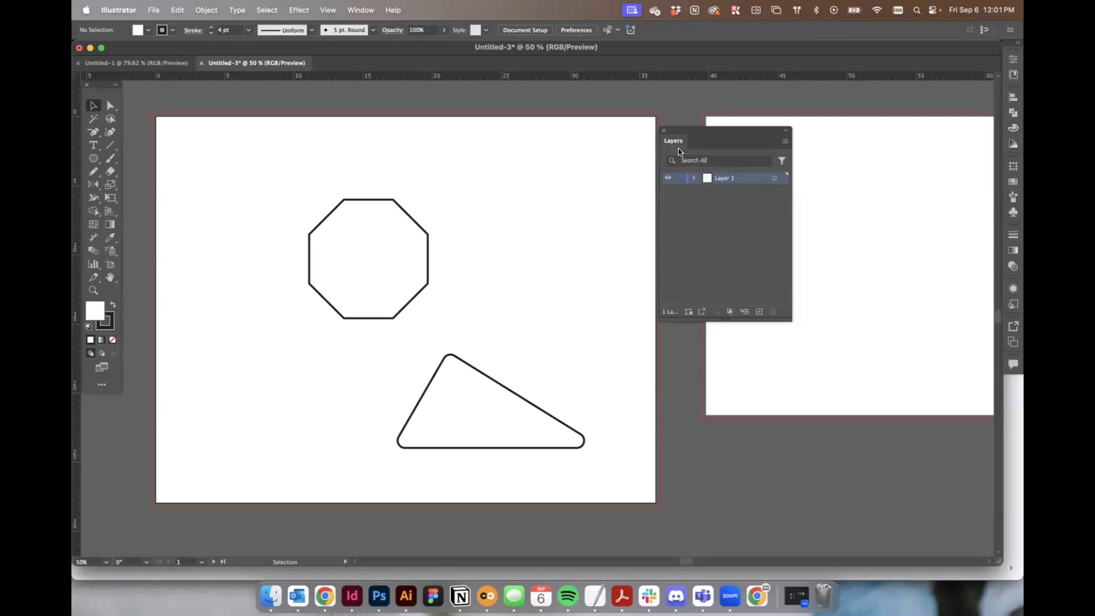
drag(682, 130, 762, 149)
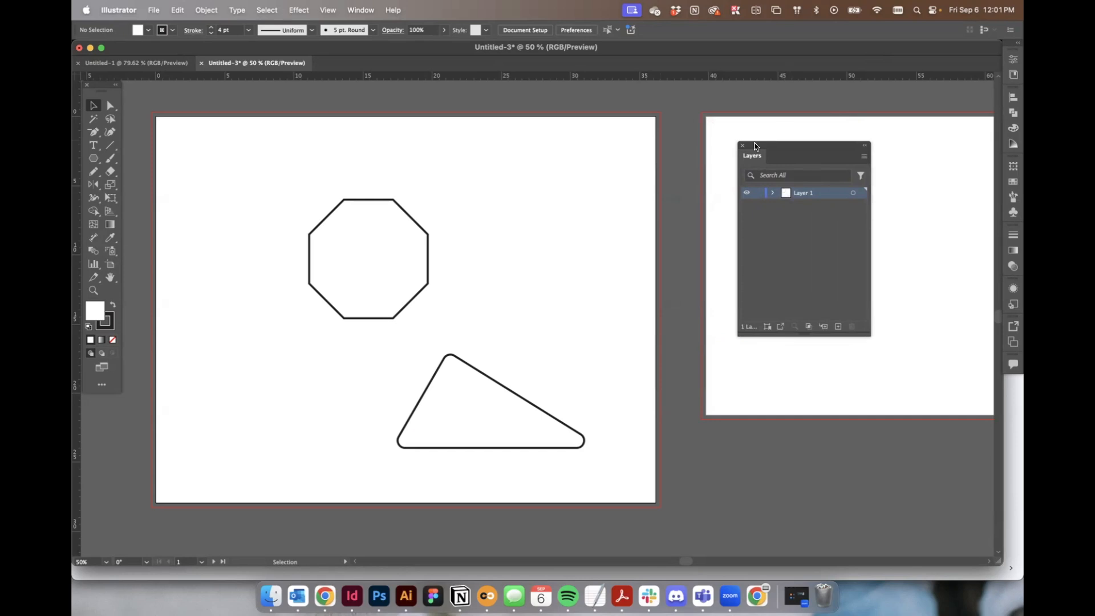
drag(755, 148, 1014, 97)
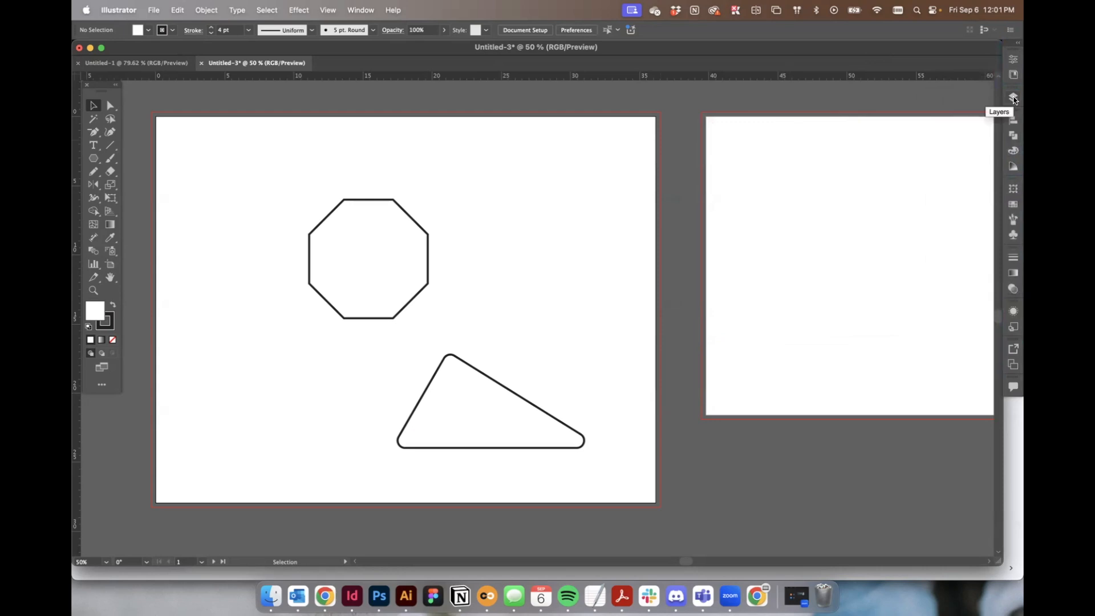
click(1014, 97)
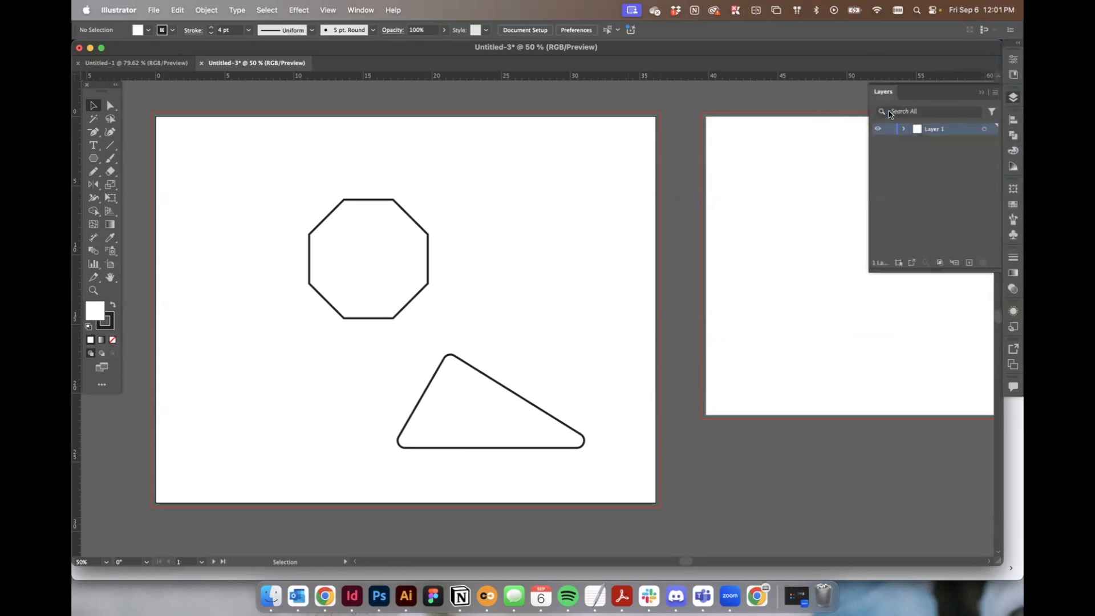
drag(887, 95, 554, 151)
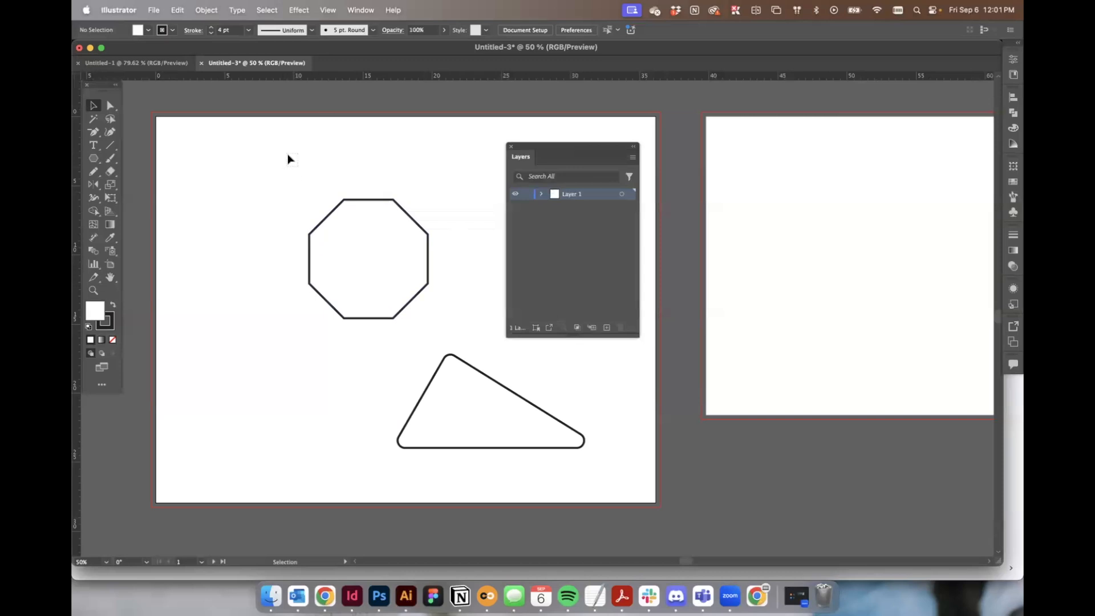
Select both shapes with a marquee, then deselect them.
drag(289, 154, 556, 462)
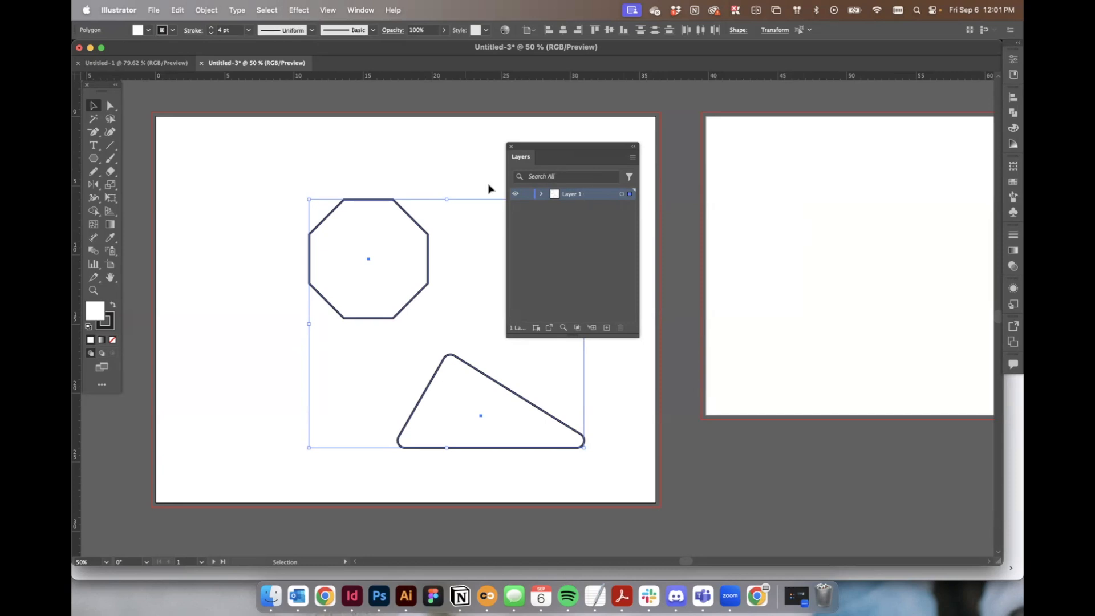
scroll(305, 169, down, 1)
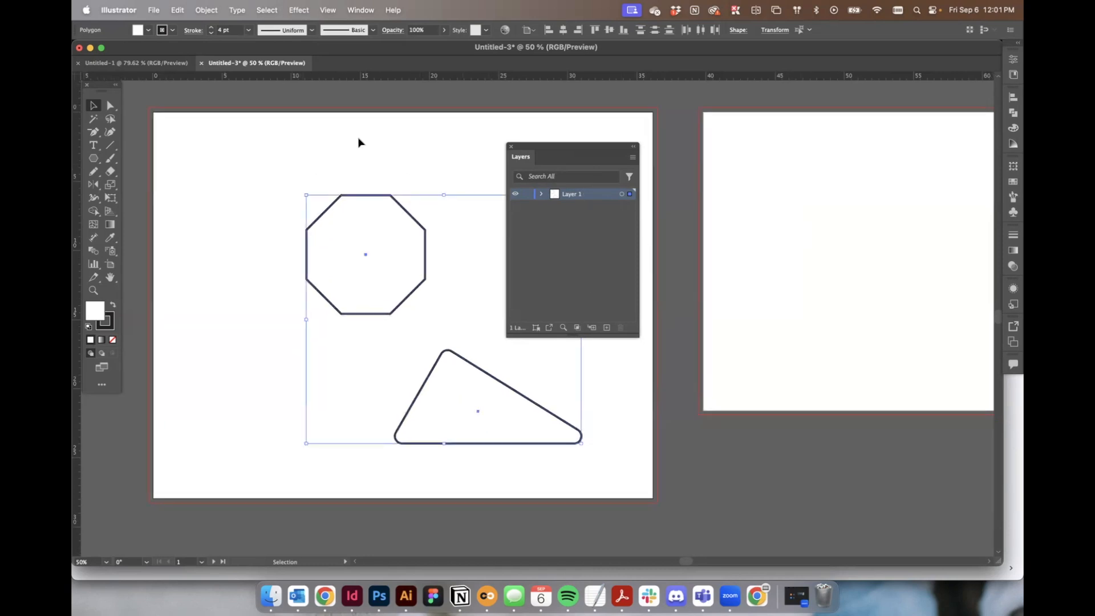
click(366, 152)
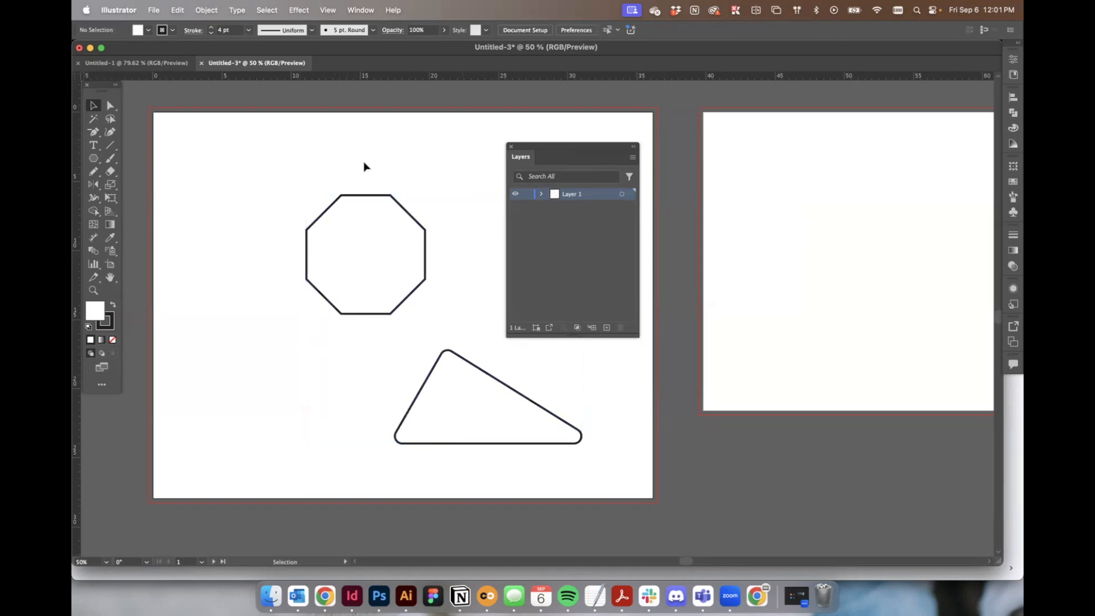
Draw a rectangle with the Rectangle tool covering the entire left artboard.
click(93, 158)
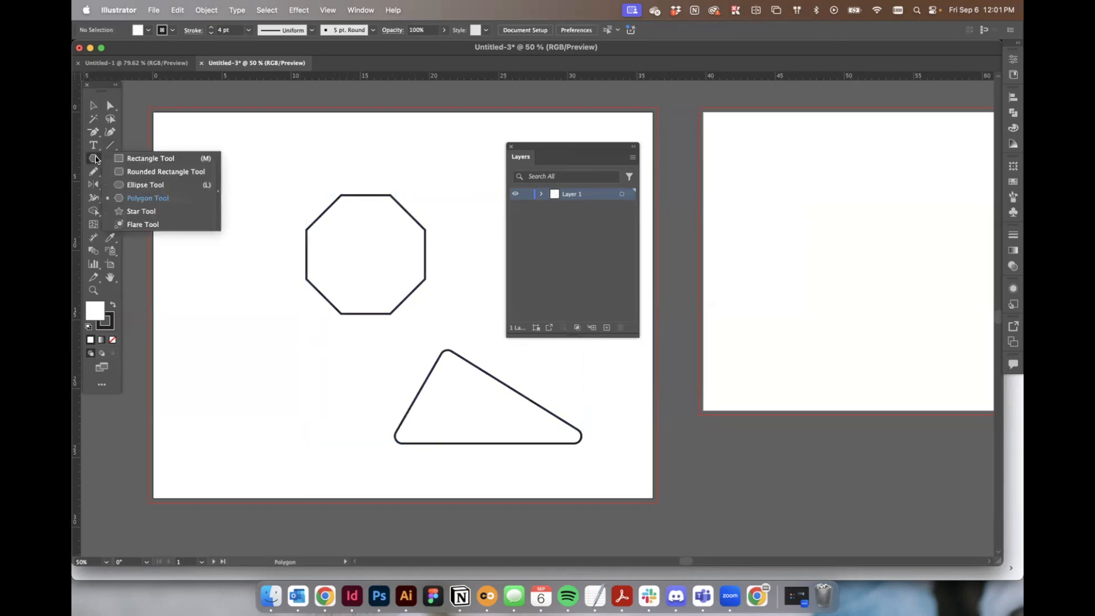
click(142, 156)
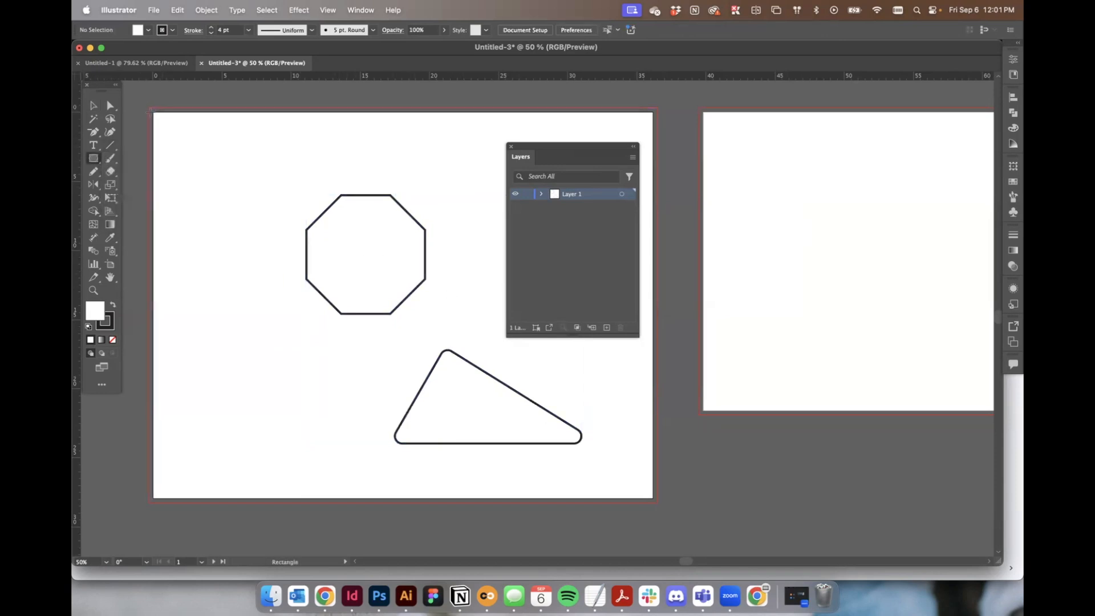
drag(153, 113, 652, 499)
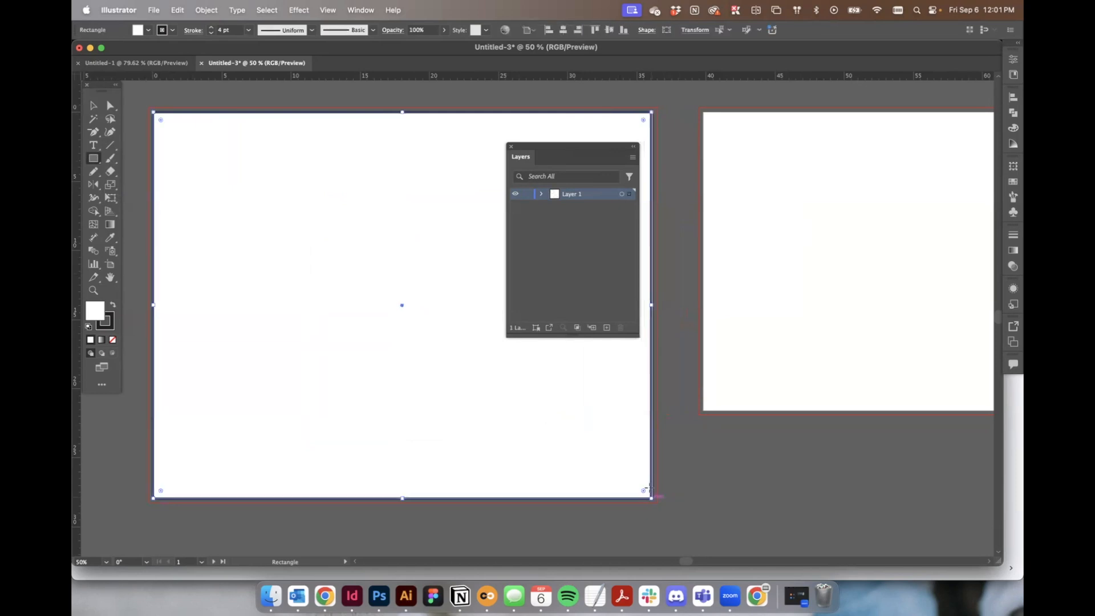
Swap the rectangle's fill and stroke to get a black fill, and set the stroke to none.
key(shift+x)
key(v)
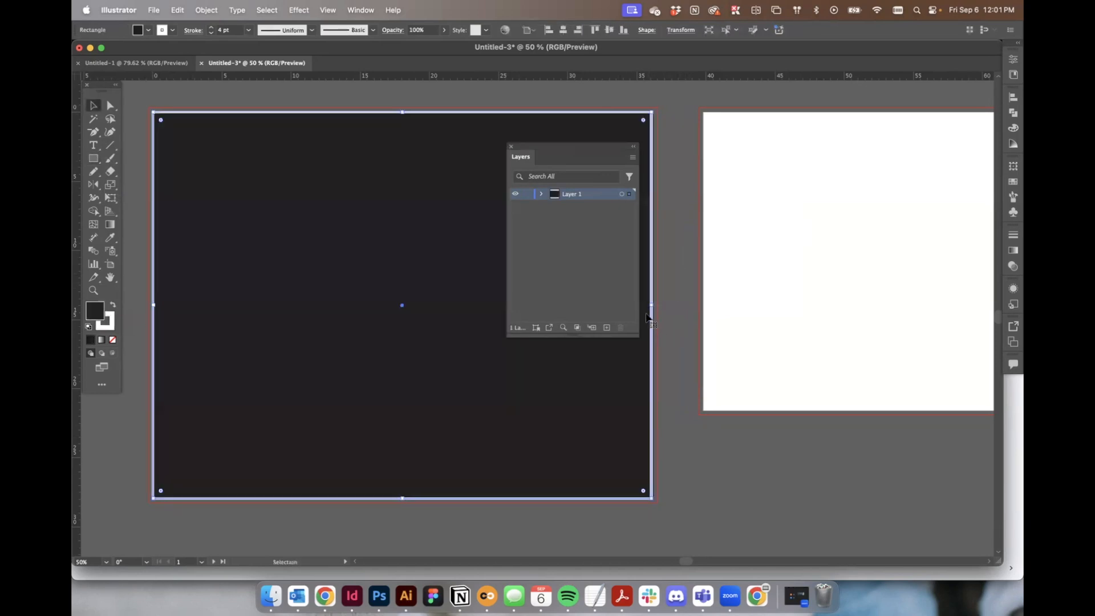
key(x)
key(slash)
drag(654, 306, 654, 306)
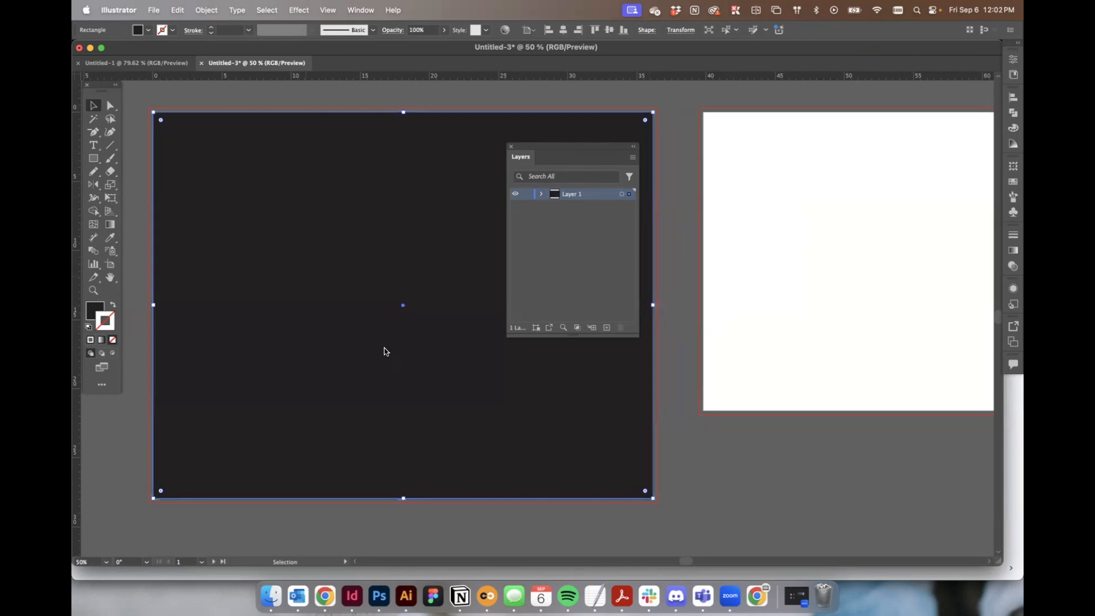
Send the rectangle to the back, behind the octagon and triangle.
right_click(374, 355)
click(456, 184)
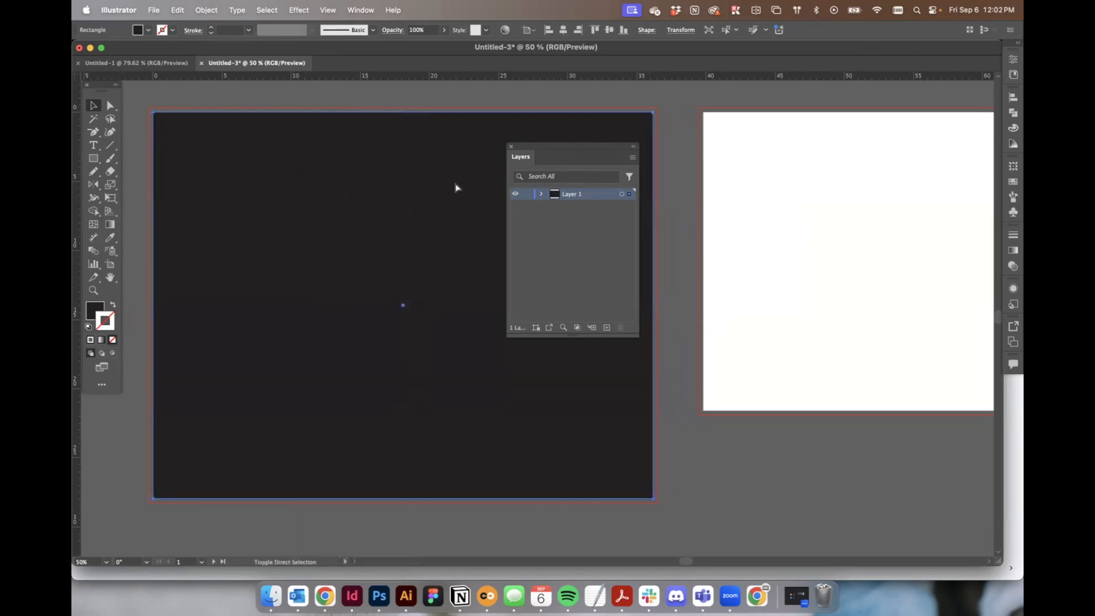
click(745, 231)
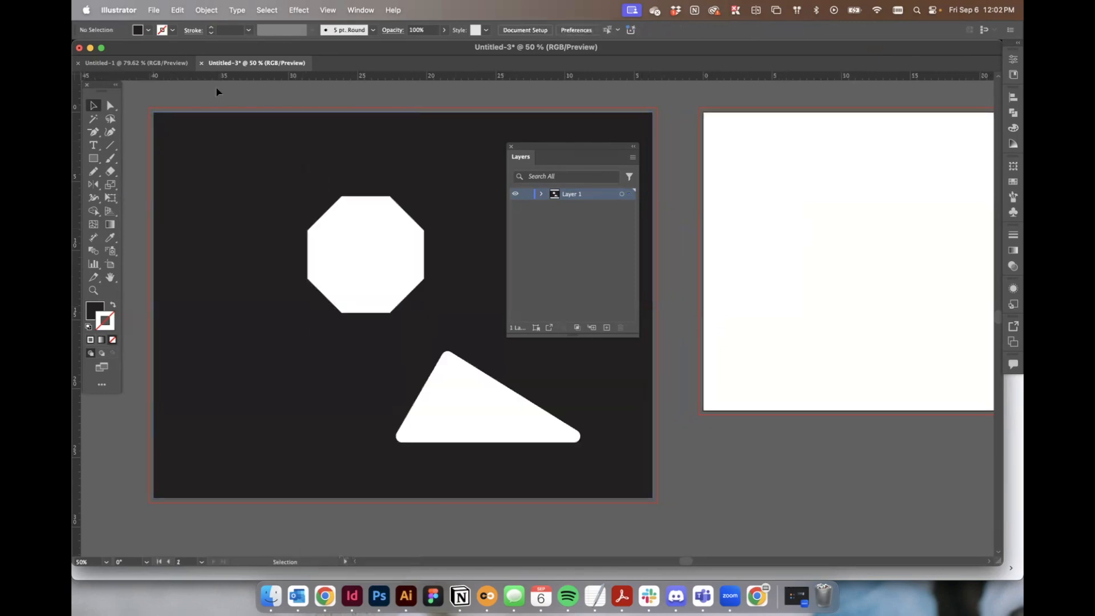
Move the Layers panel to the artboard's right edge and select the background rectangle.
drag(539, 147, 645, 139)
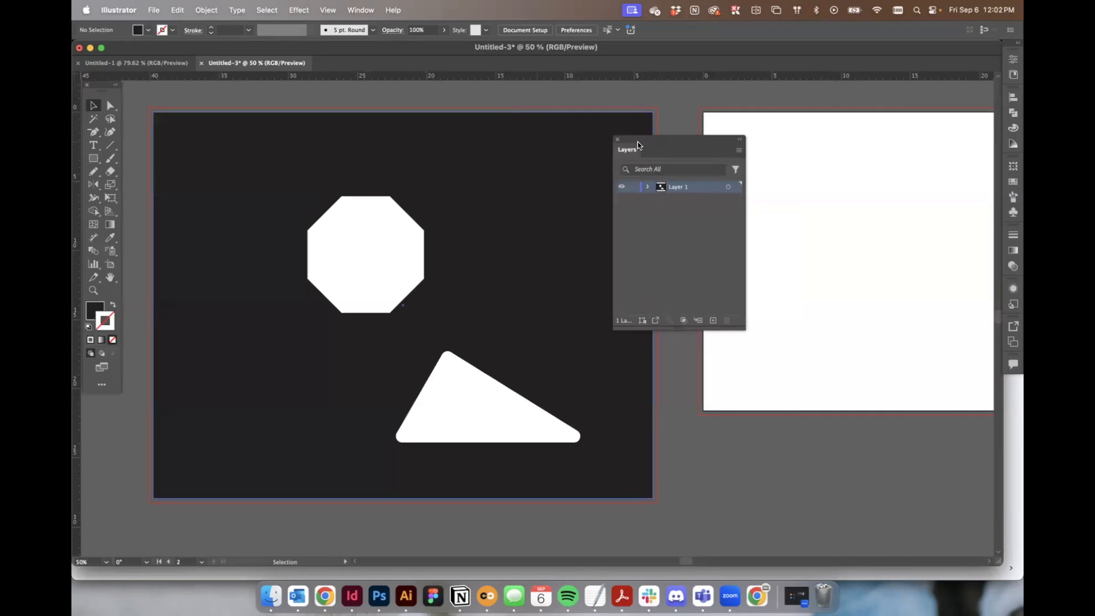
click(238, 151)
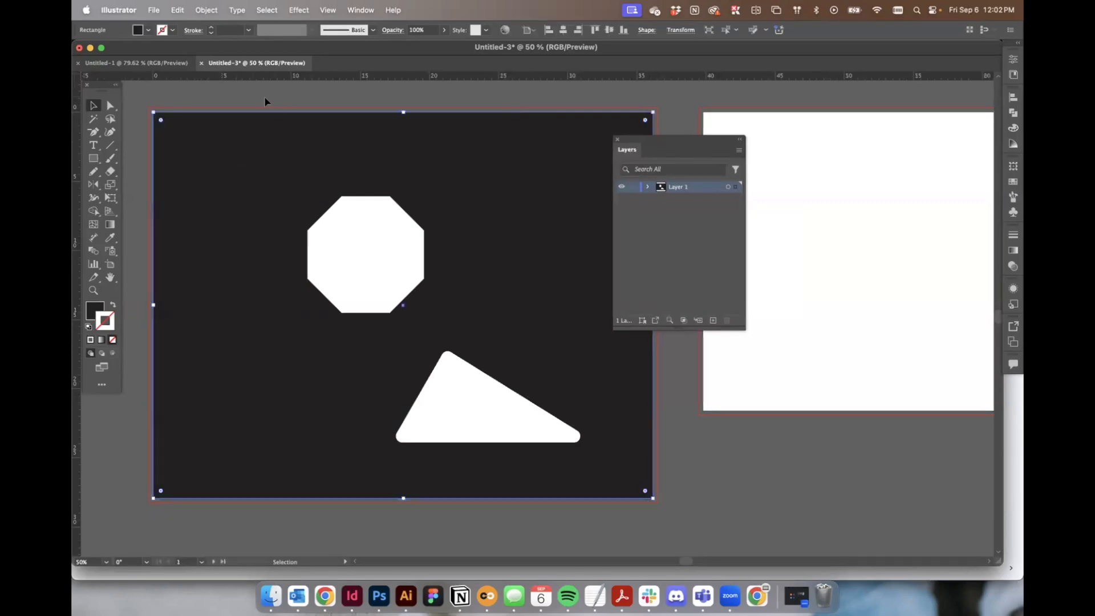
Create a new layer above Layer 1.
click(386, 244)
click(464, 384)
click(487, 102)
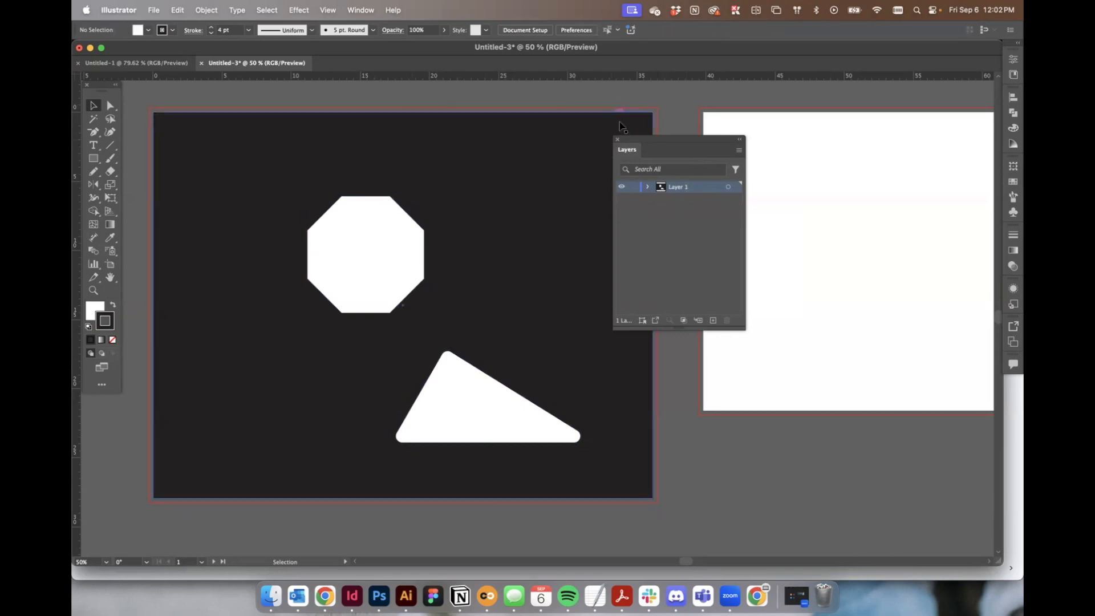
click(711, 323)
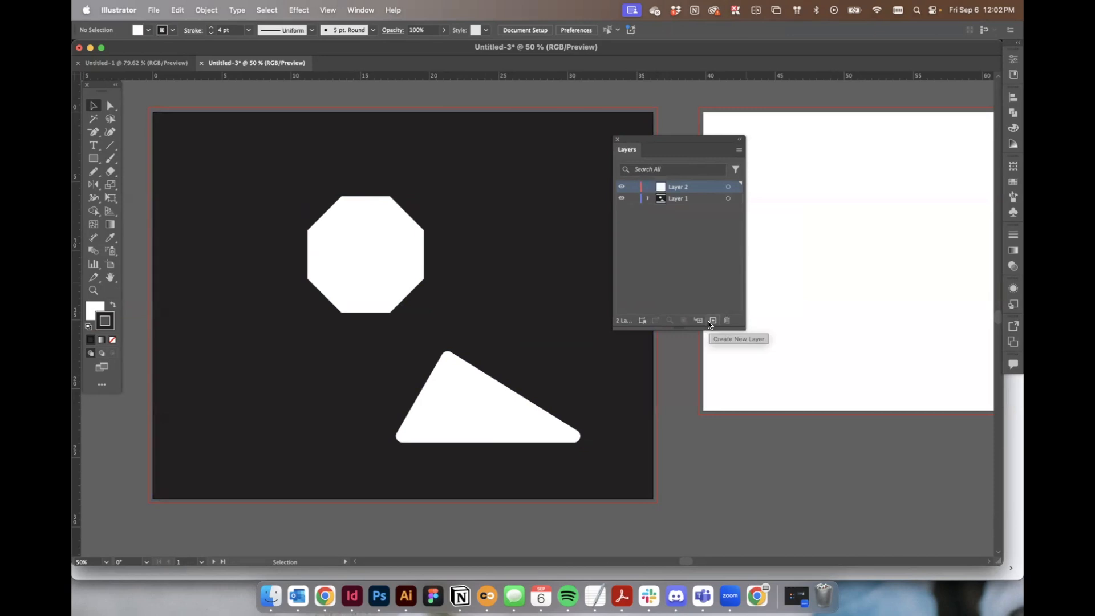
Cut the octagon and triangle together from Layer 1.
click(415, 242)
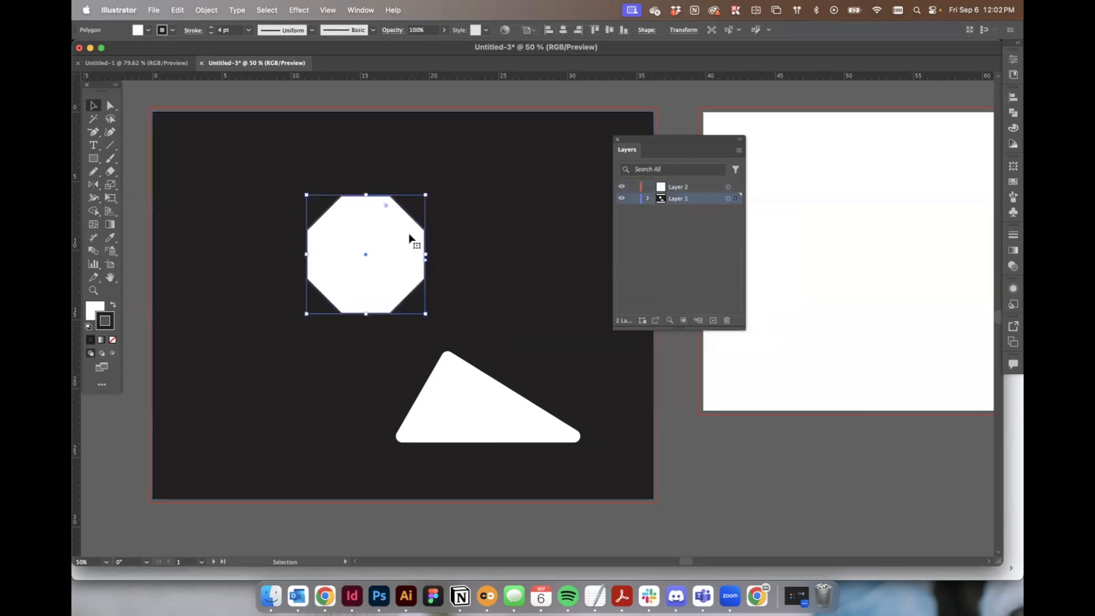
shift+click(458, 368)
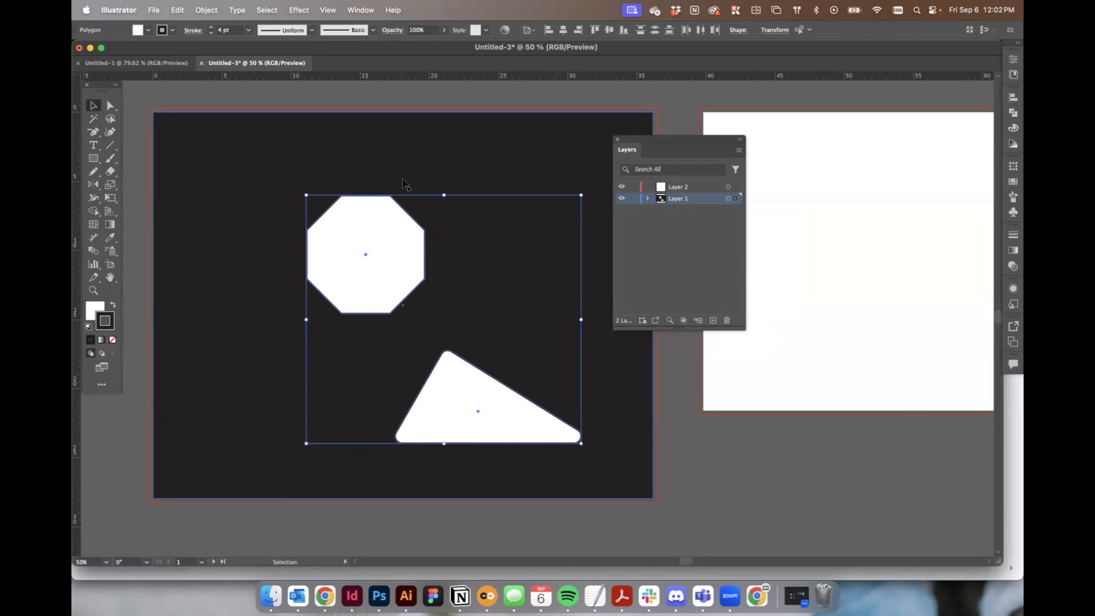
click(175, 10)
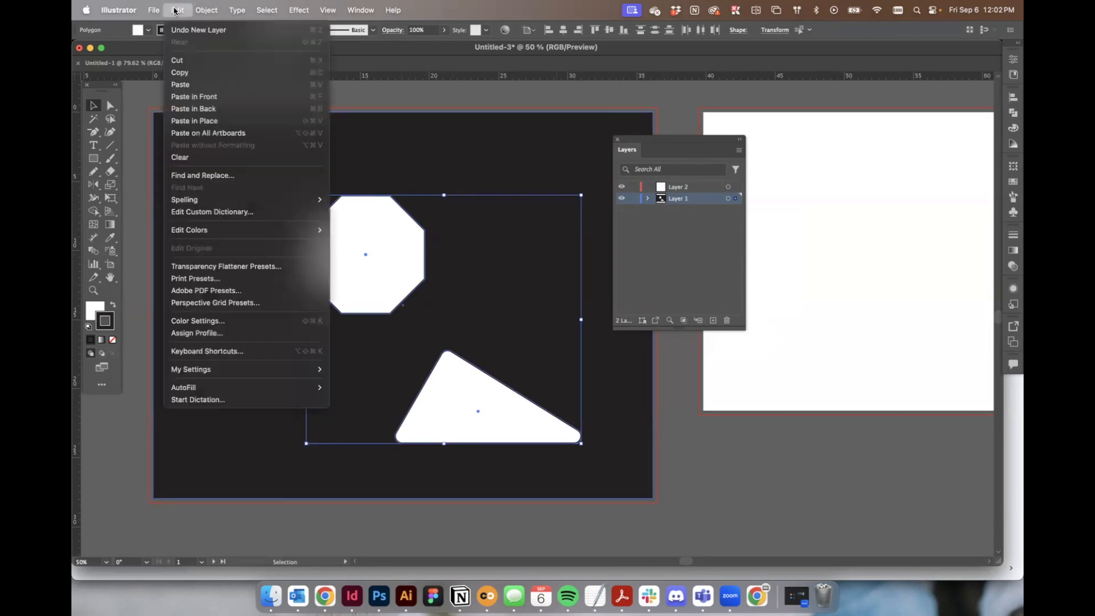
click(197, 62)
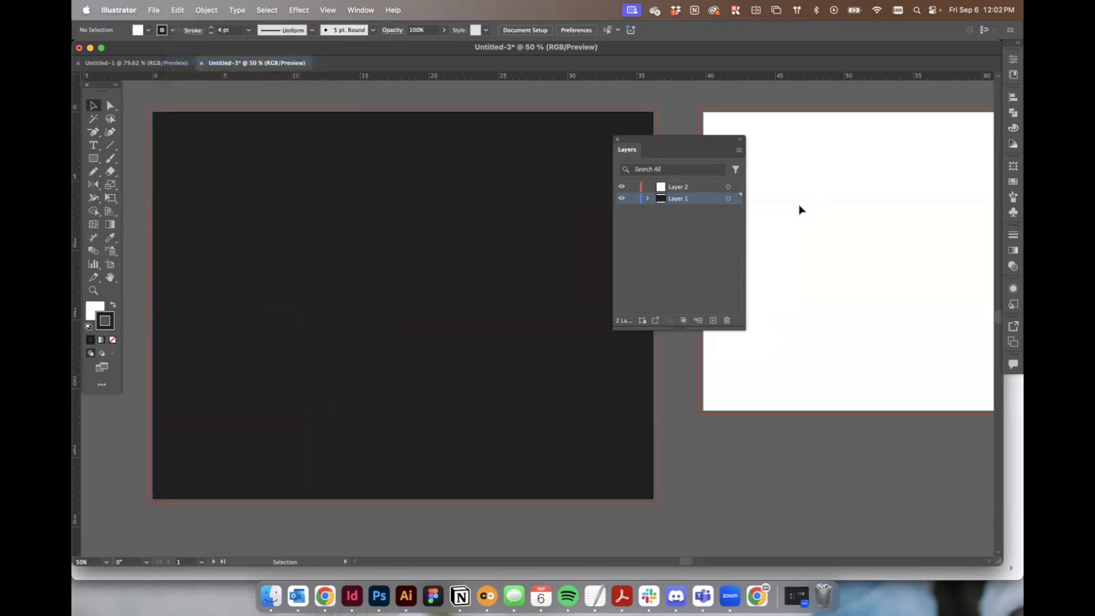
Lock Layer 1, select Layer 2, and paste the octagon and triangle in place on Layer 2.
click(633, 198)
click(668, 190)
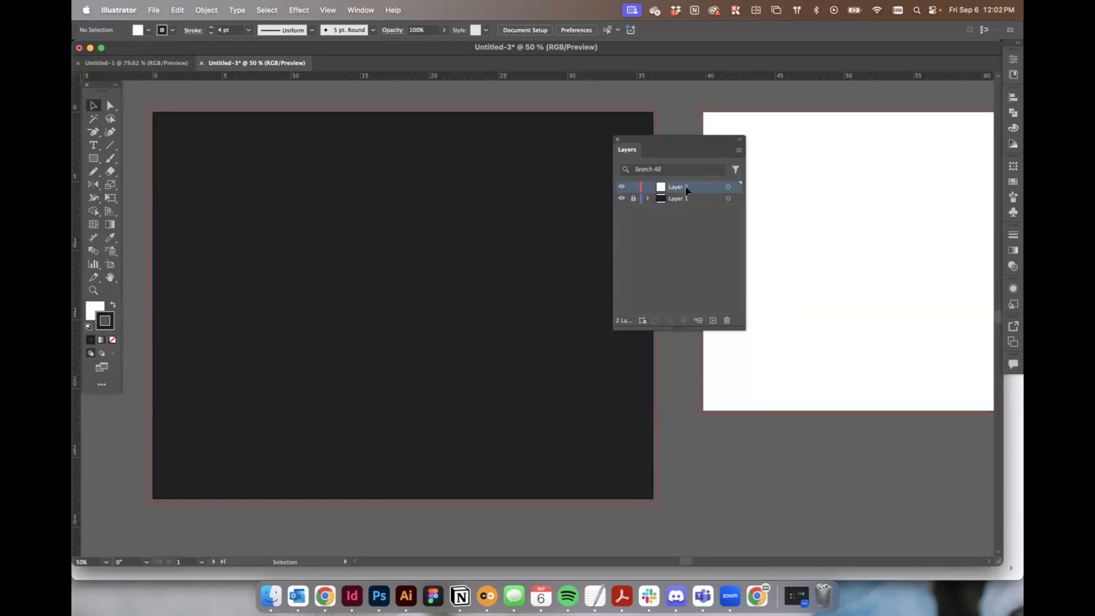
click(174, 9)
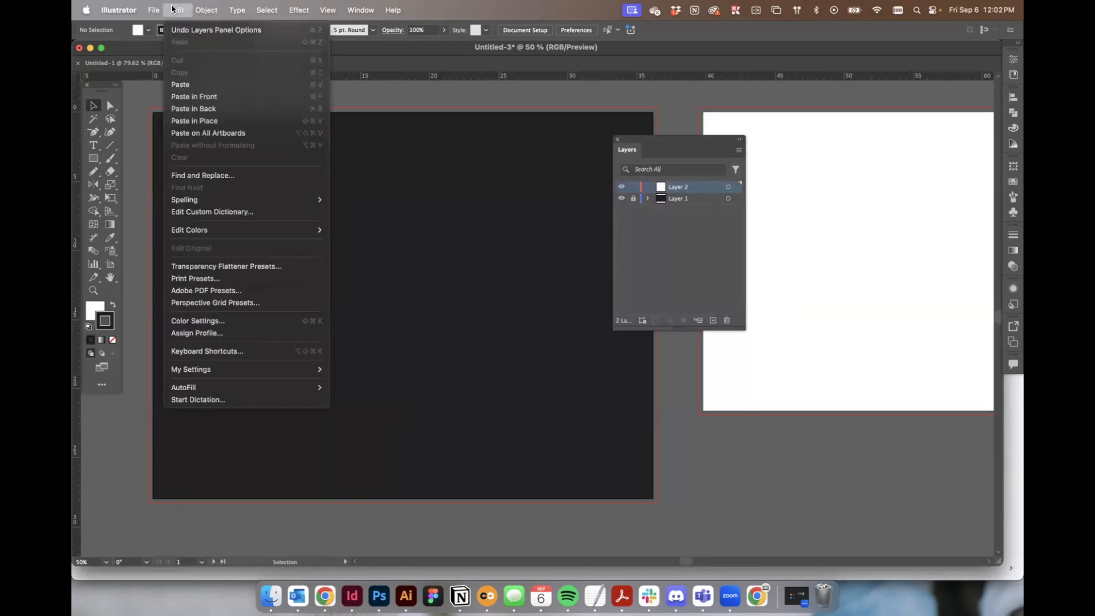
click(202, 85)
key(super+z)
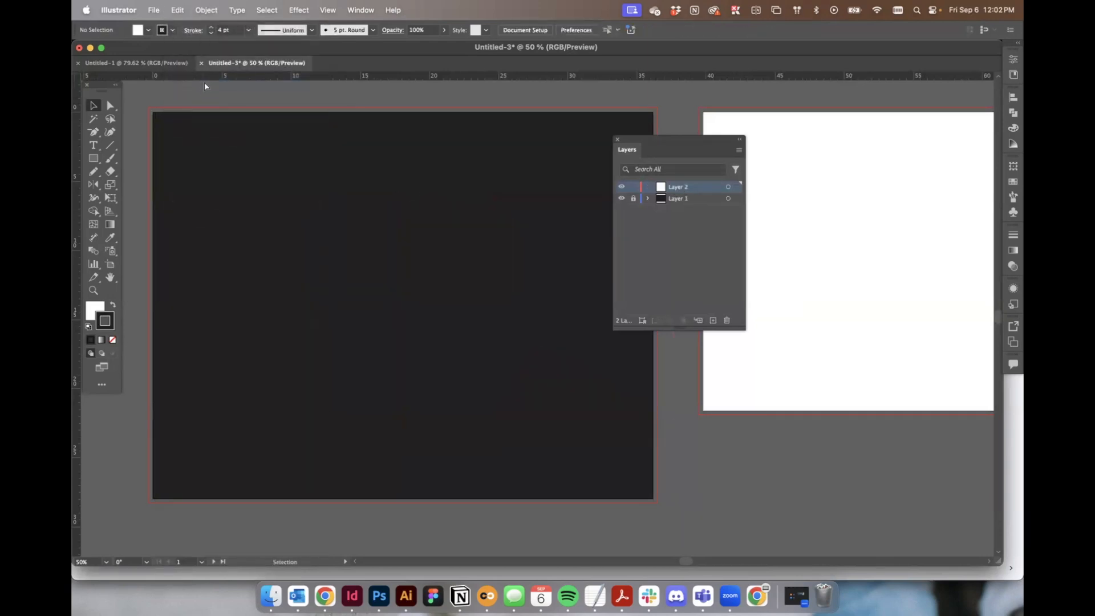
click(201, 9)
mouse_move(177, 10)
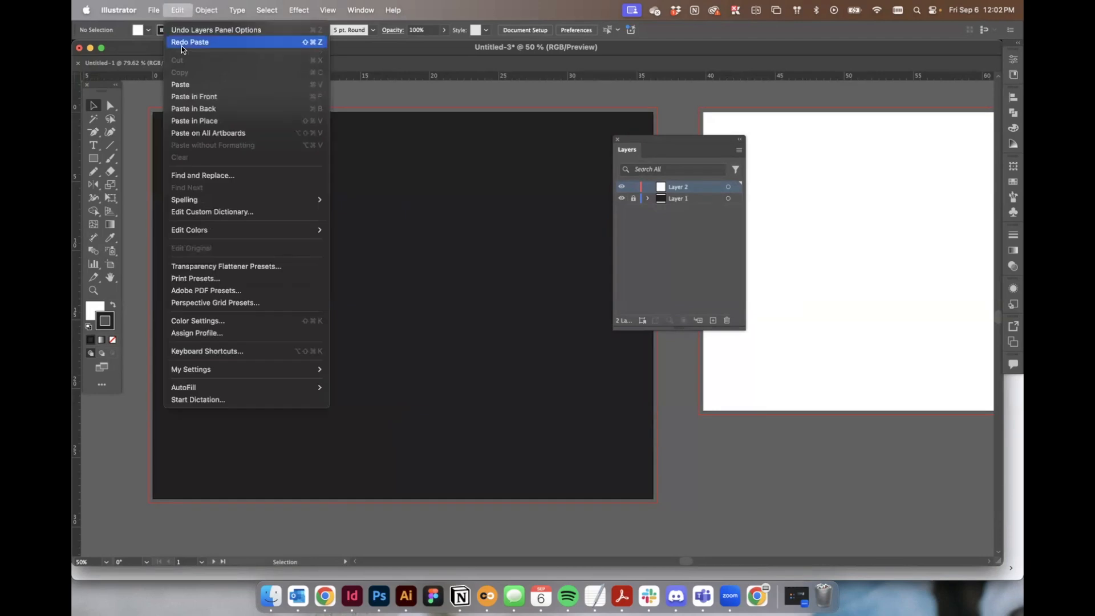
click(200, 120)
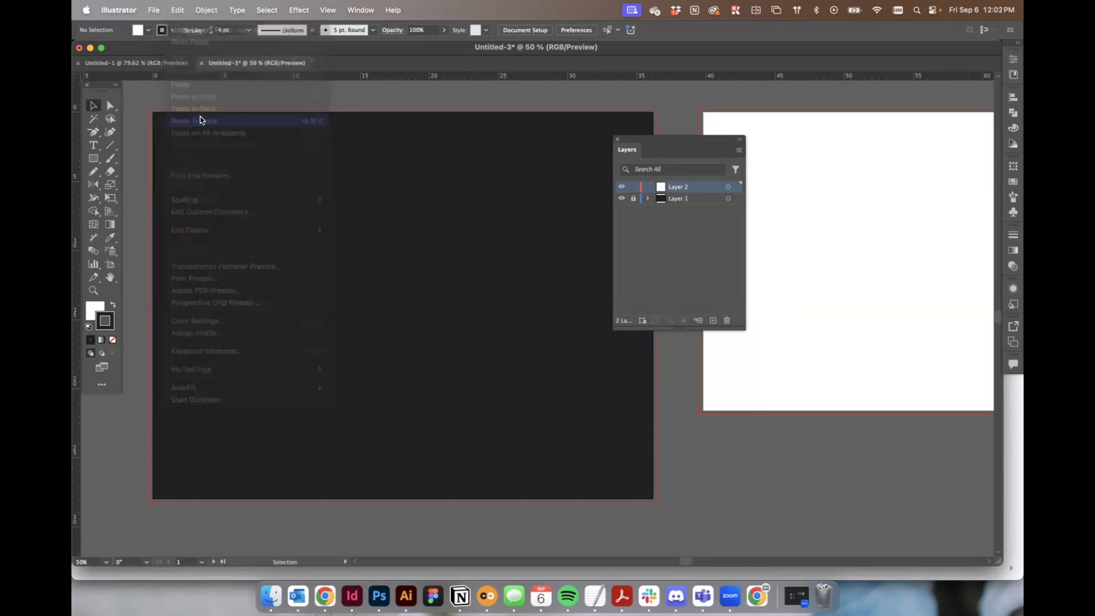
Unlock Layer 1 and select the rectangle and octagon to check which layer each belongs to.
click(633, 198)
click(582, 152)
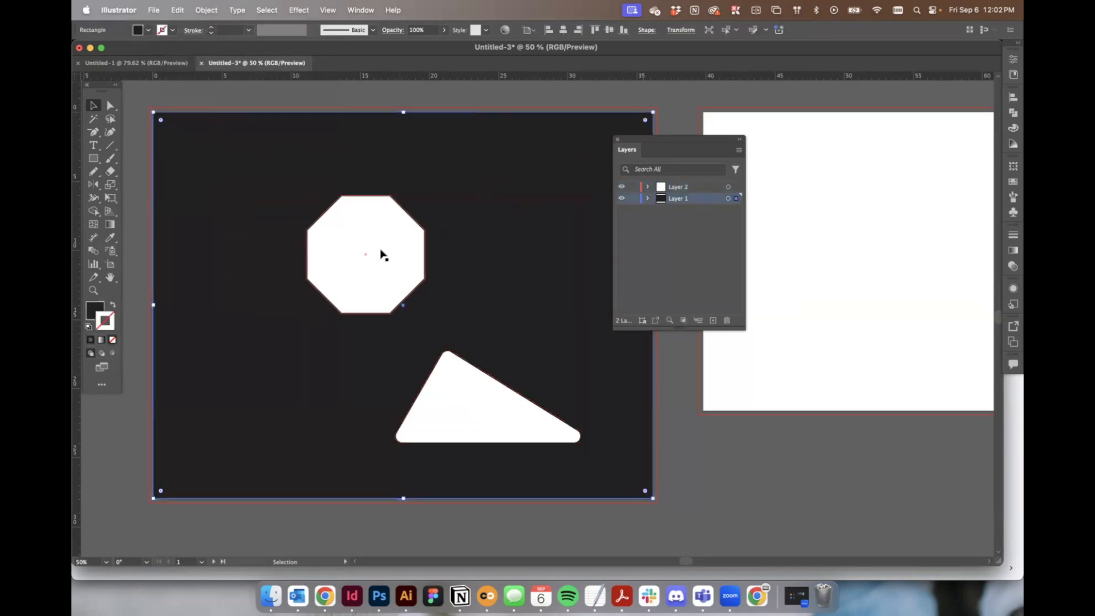
click(364, 256)
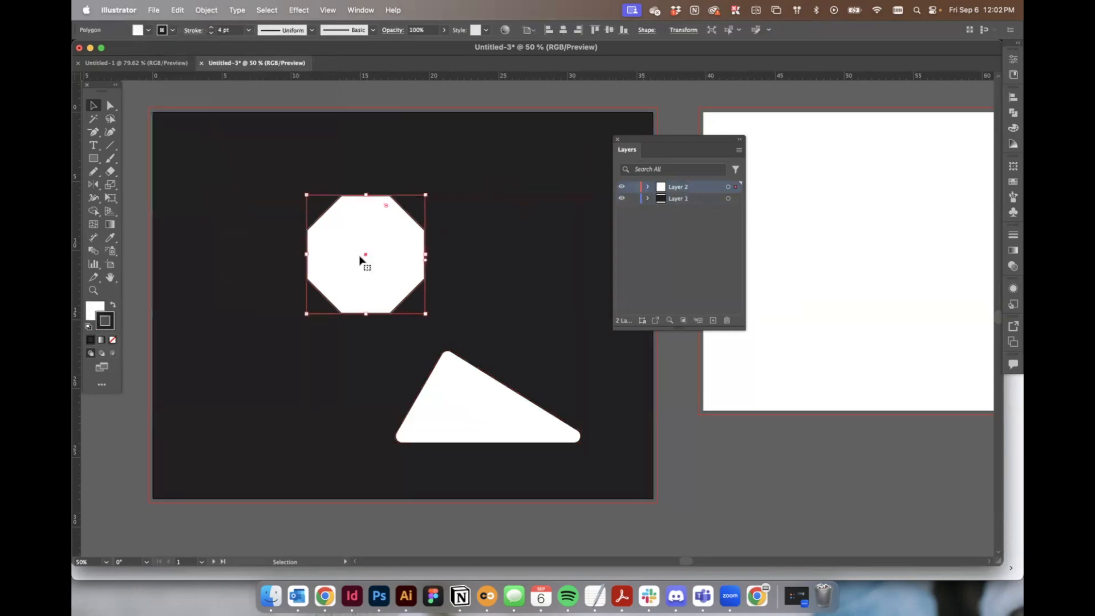
click(465, 318)
click(509, 104)
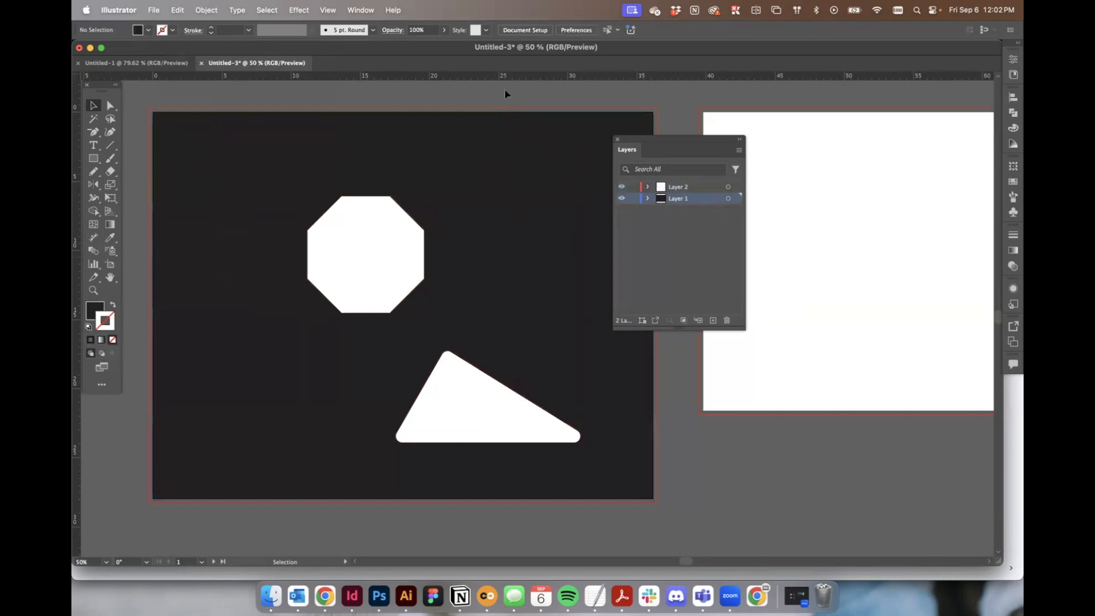
Move the Layers panel further right so it no longer covers the artboard.
scroll(547, 105, down, 1)
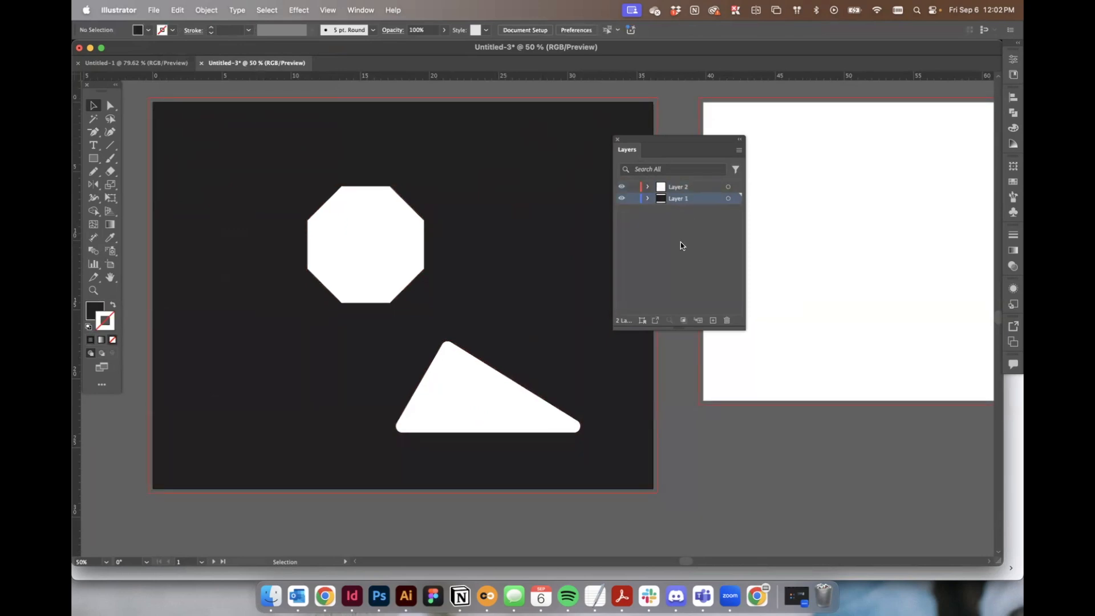
drag(658, 134, 737, 140)
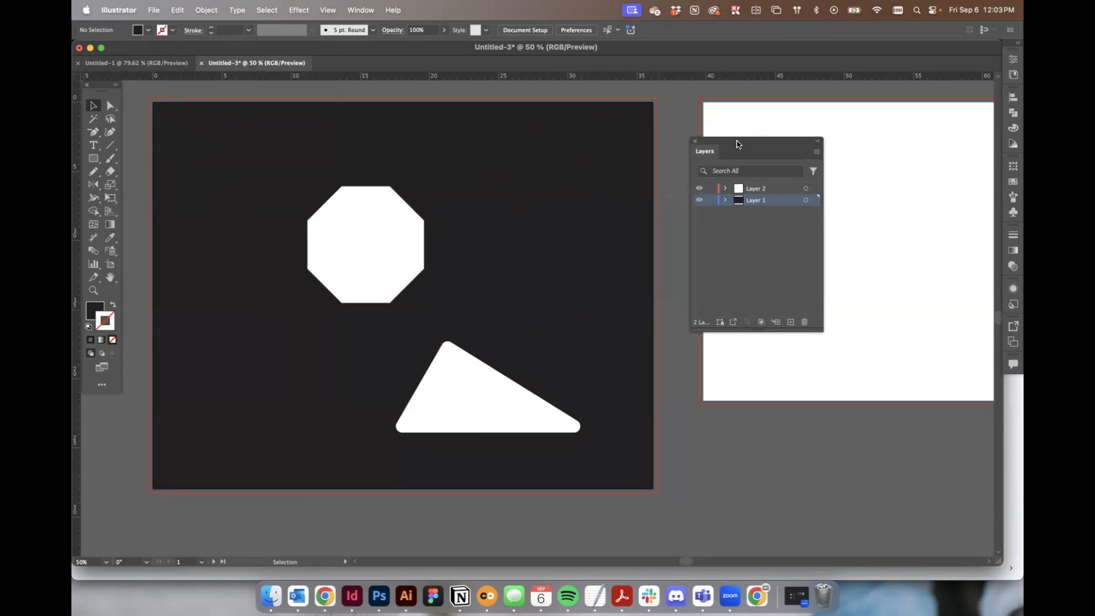
click(368, 182)
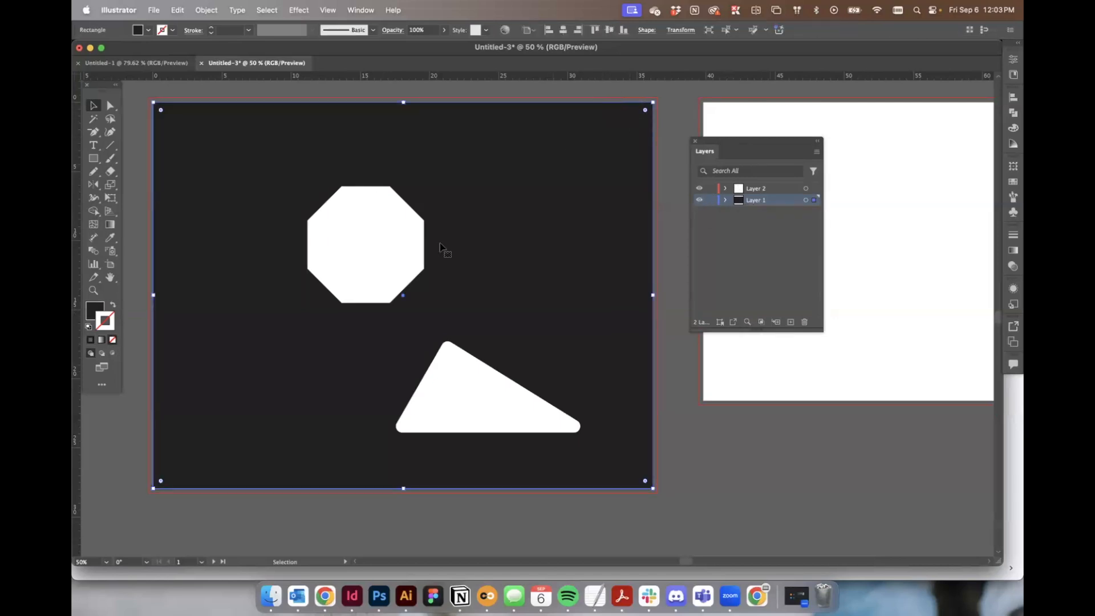
click(416, 237)
click(687, 122)
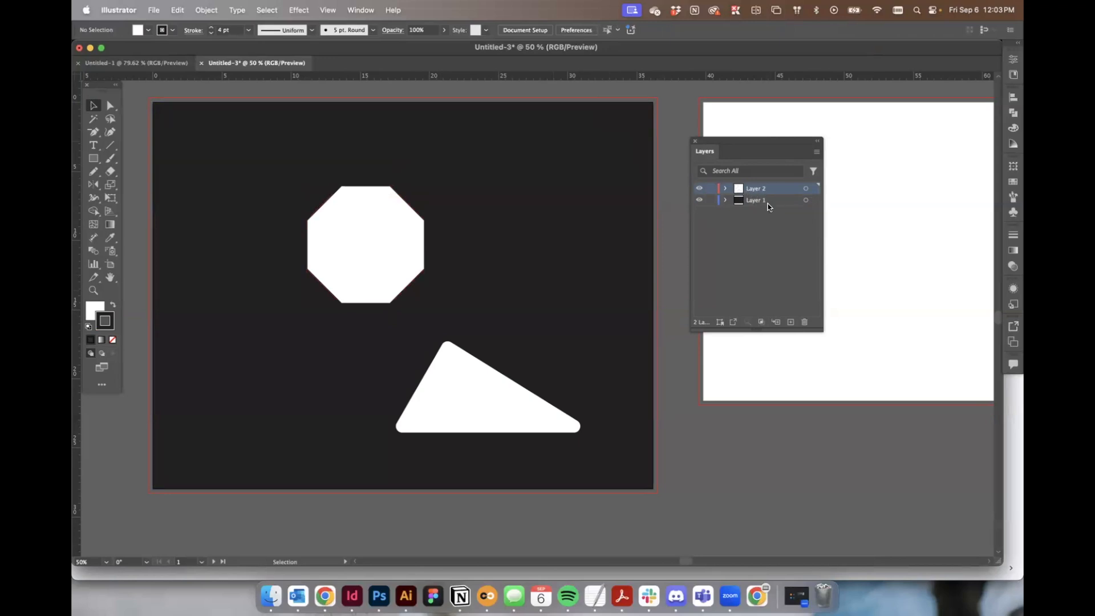
Rename Layer 1 to Background.
click(776, 201)
double_click(753, 201)
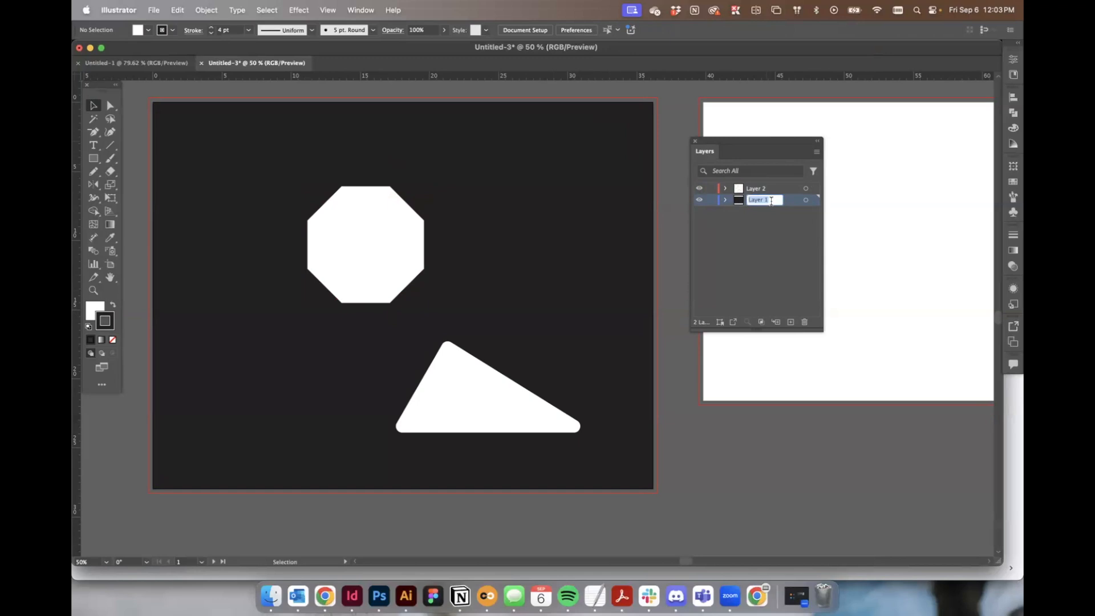
text(Background)
key(Return)
Open Layer 2's options, rename it Shapes and set its layer color to Green.
click(777, 188)
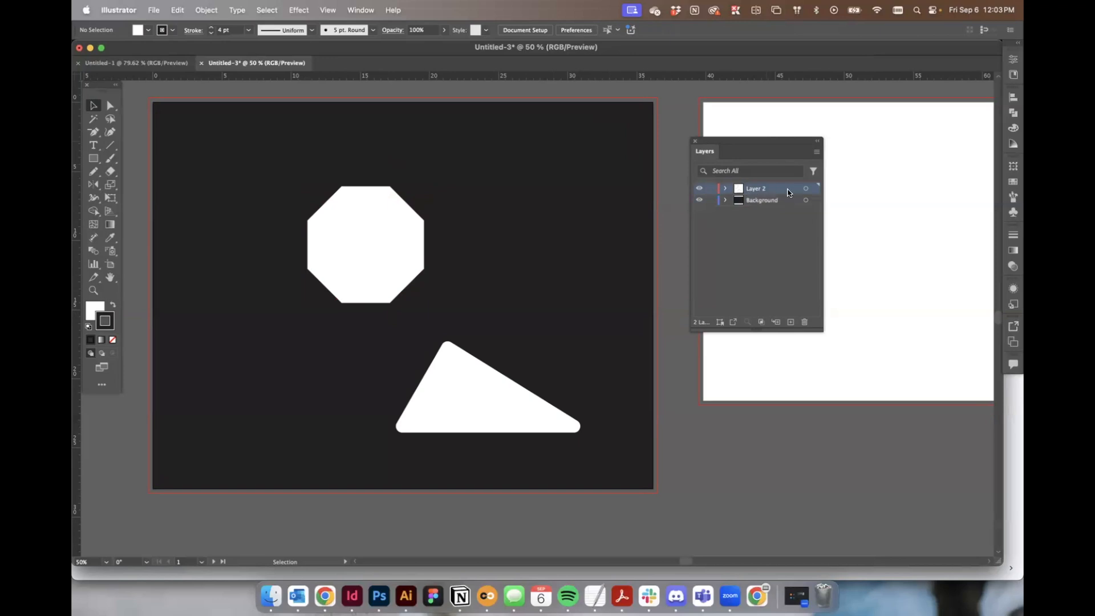
double_click(787, 192)
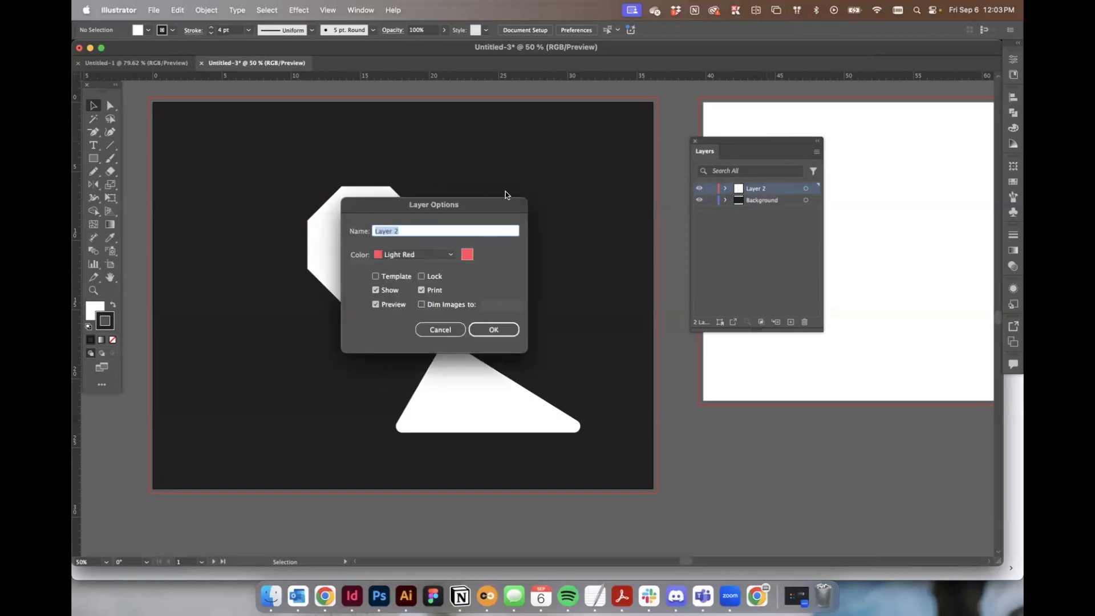
text(Shapes)
click(387, 256)
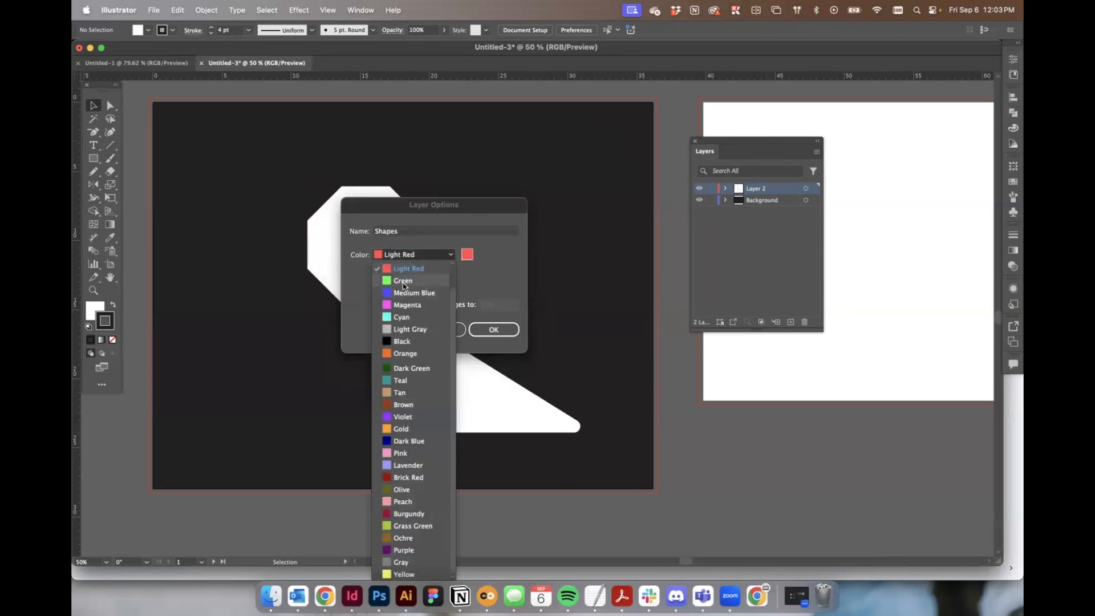
click(405, 354)
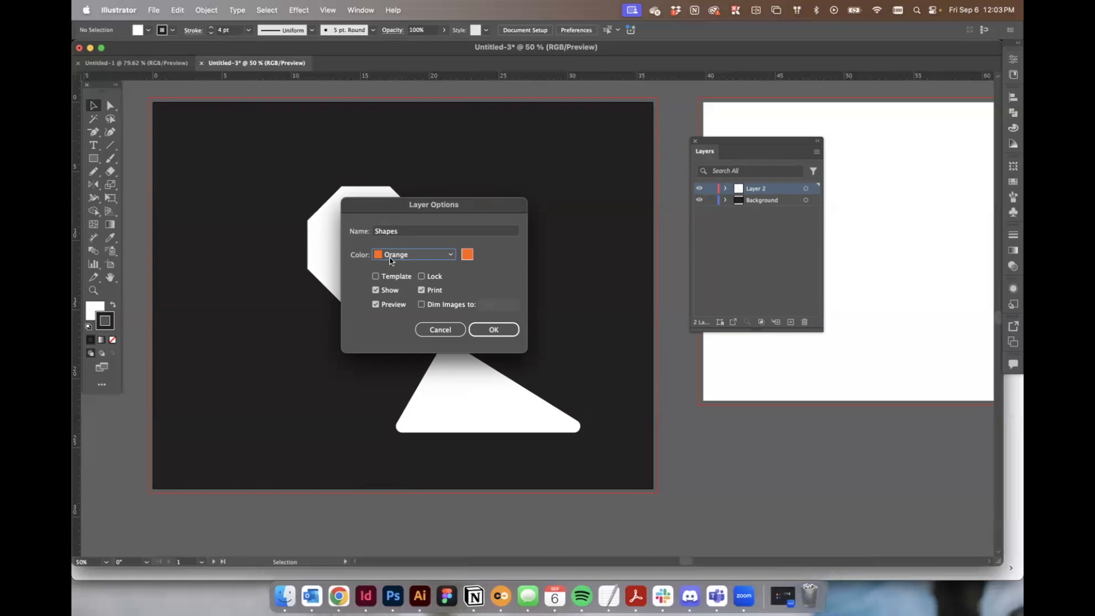
click(409, 255)
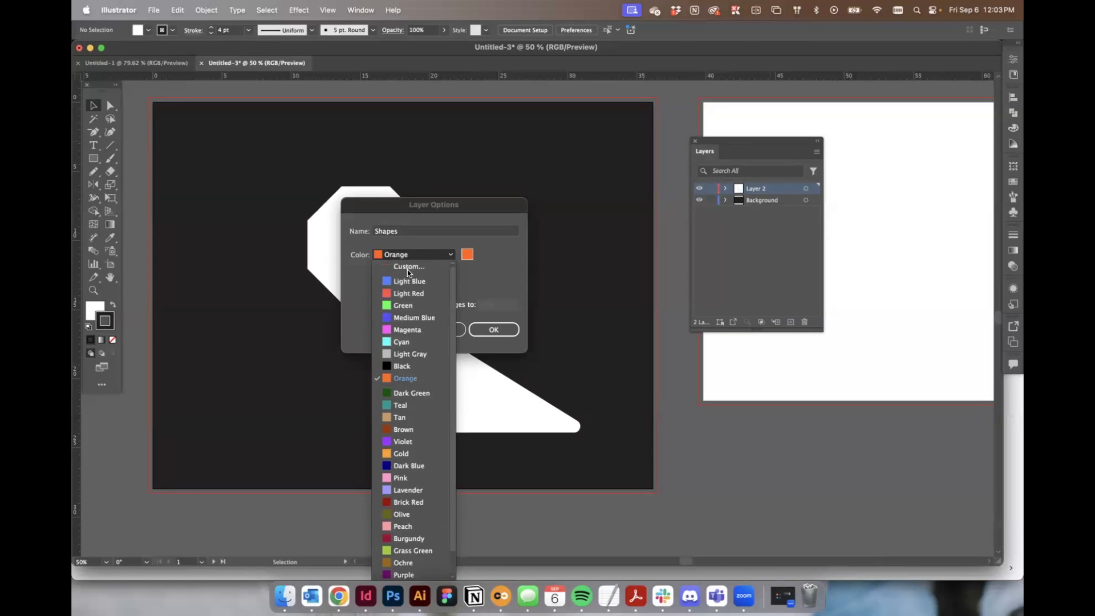
click(405, 301)
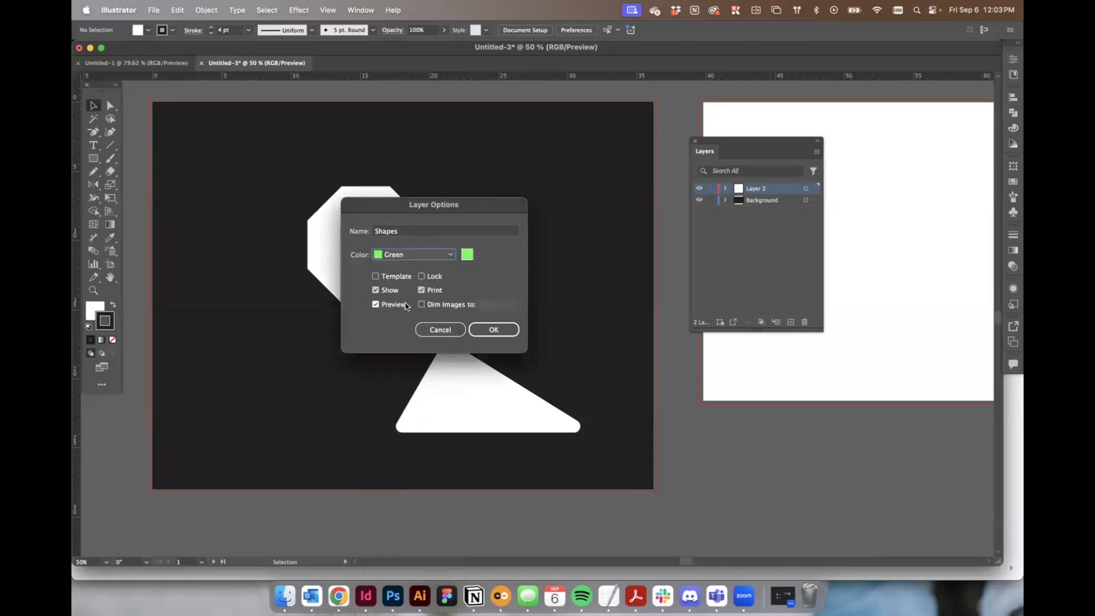
click(494, 329)
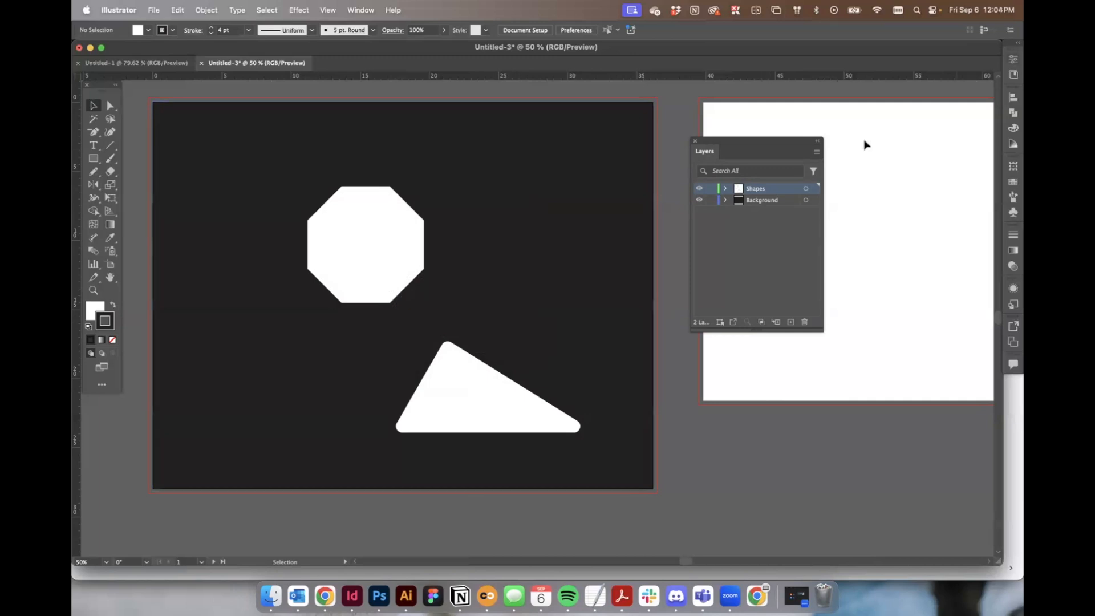
Expand the Background and Shapes layers to list the rectangle and both polygons.
click(366, 249)
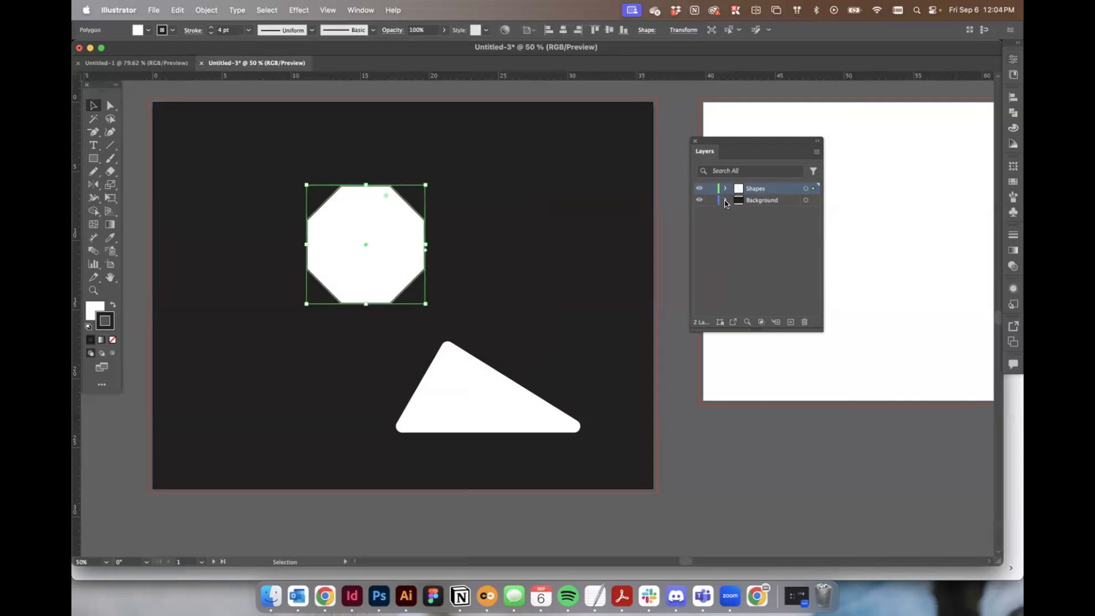
click(726, 204)
click(775, 211)
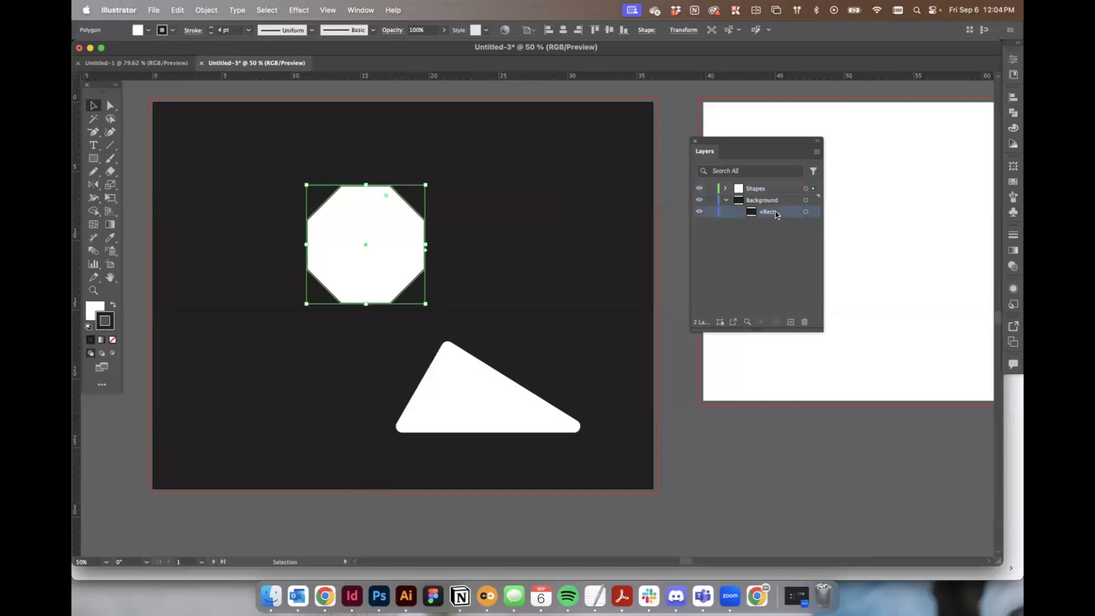
click(726, 194)
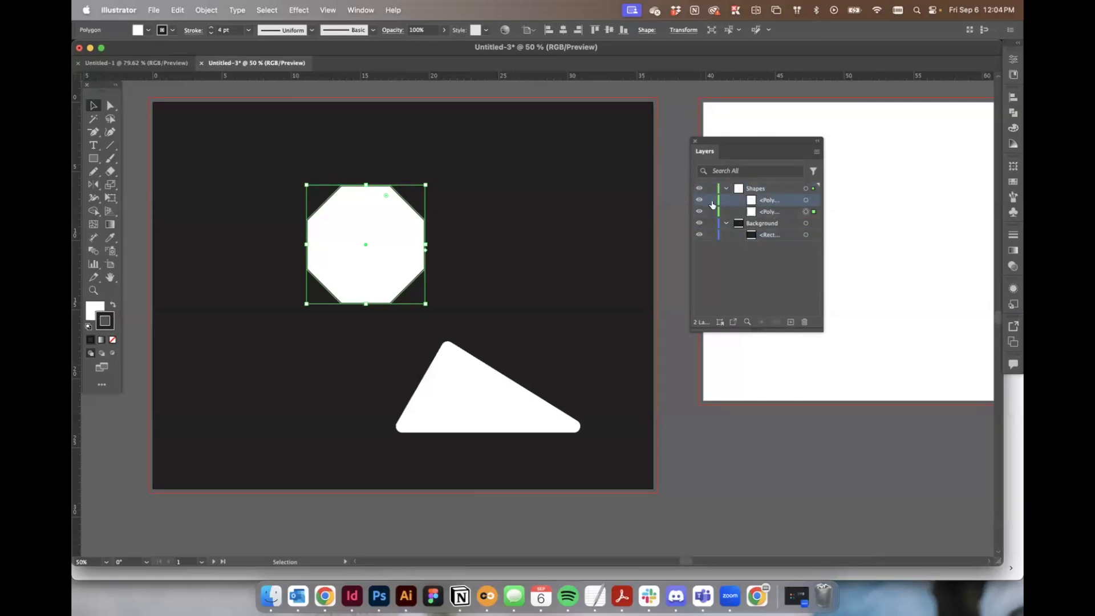
click(460, 402)
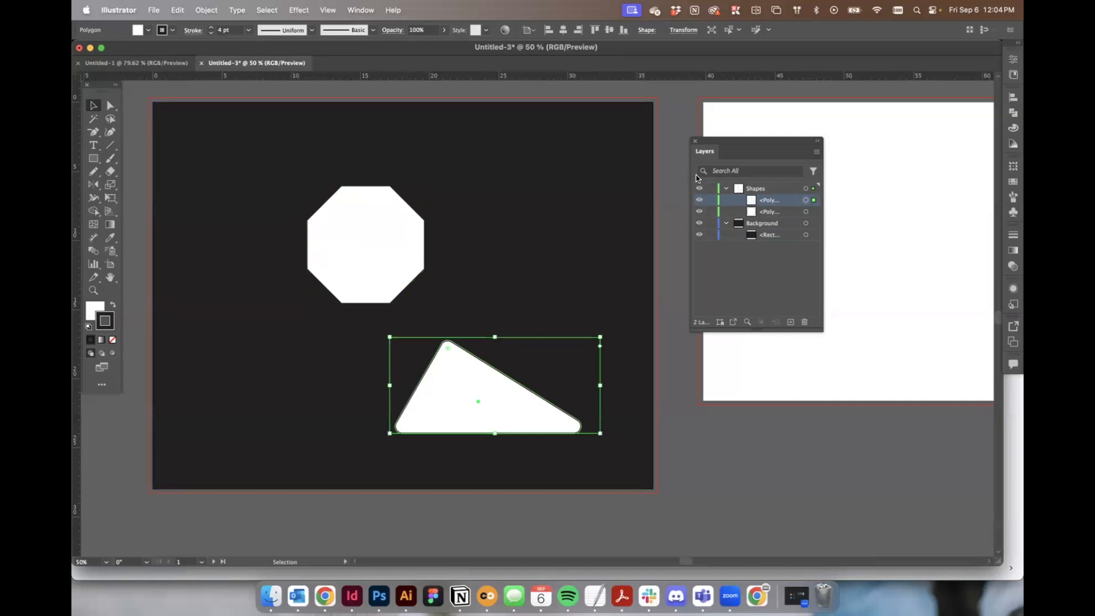
Widen and reposition the Layers panel, then select each polygon from its layer row.
drag(691, 175, 534, 175)
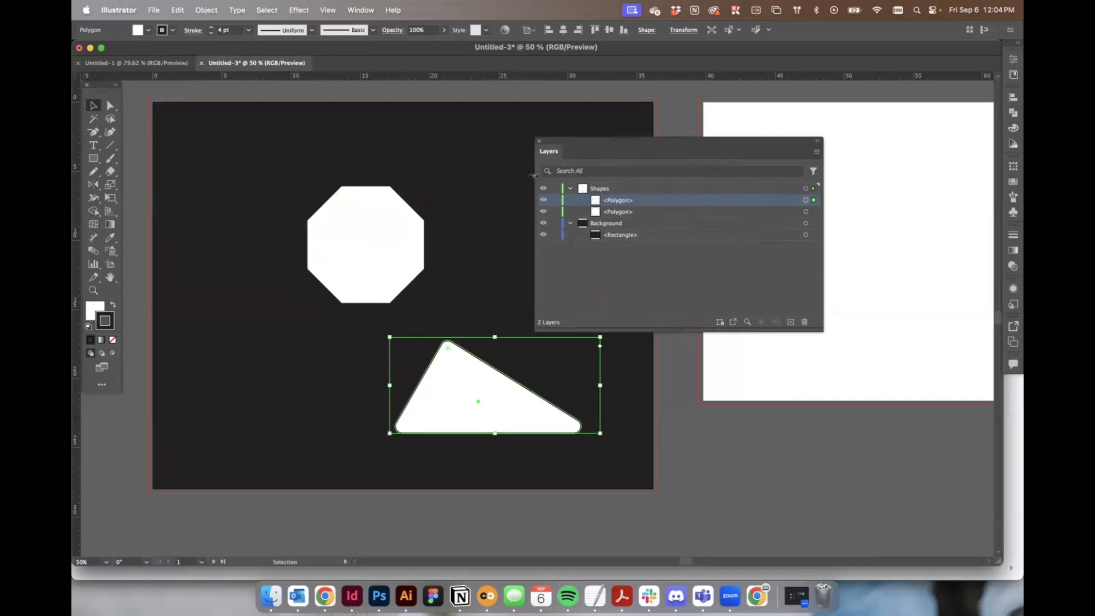
drag(585, 140, 722, 125)
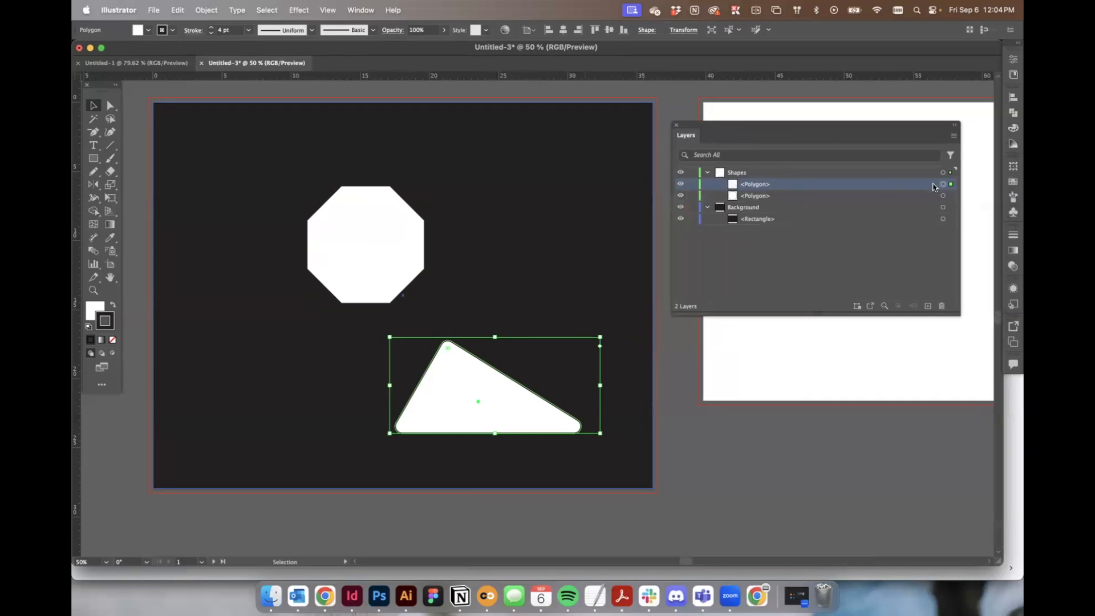
drag(960, 186, 919, 186)
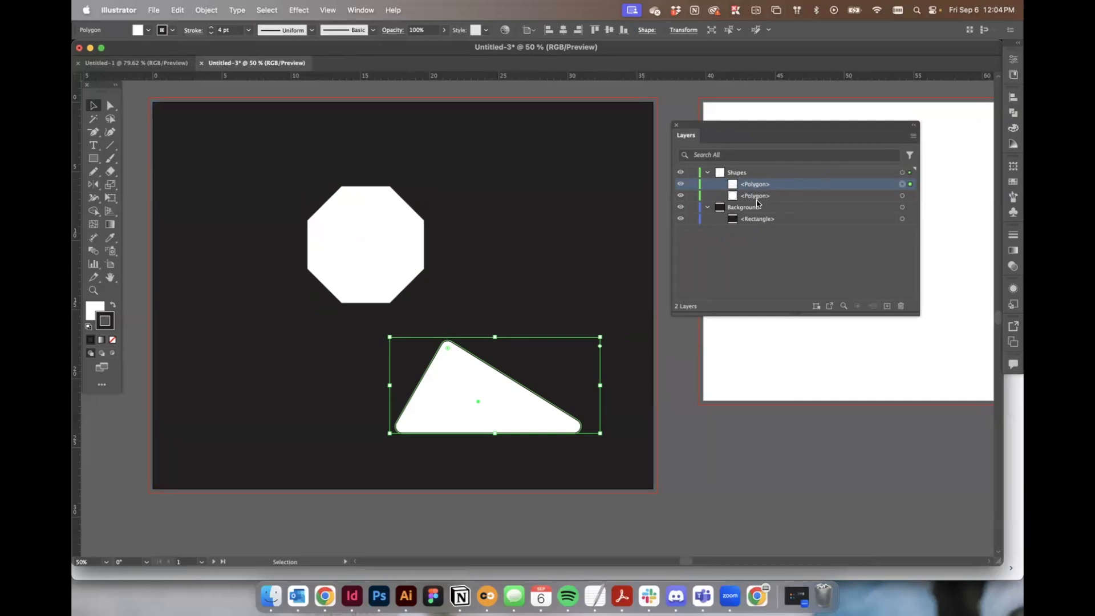
click(910, 196)
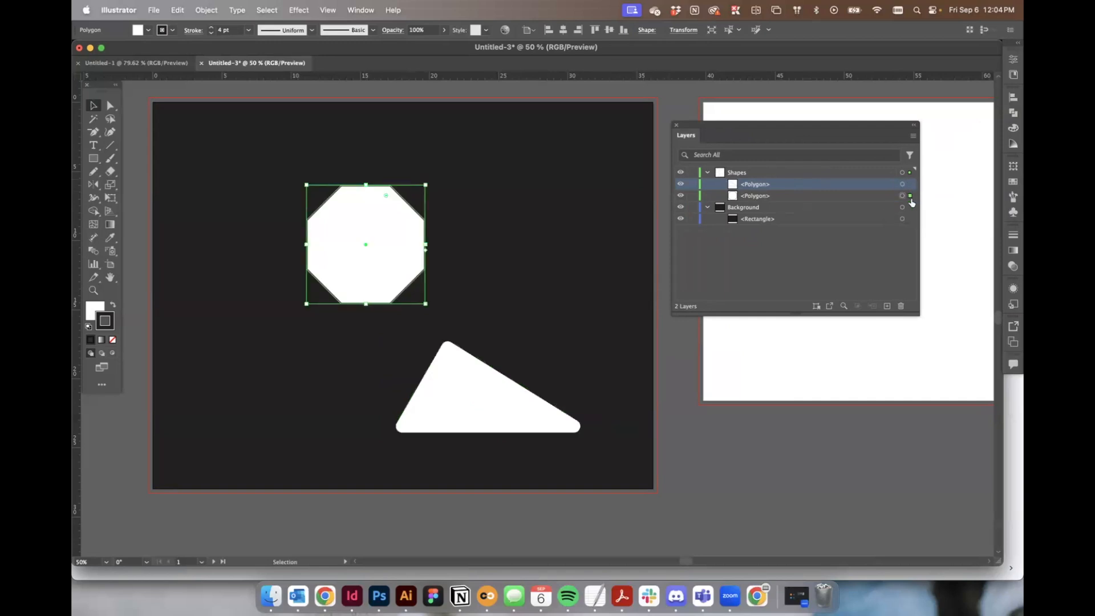
click(910, 184)
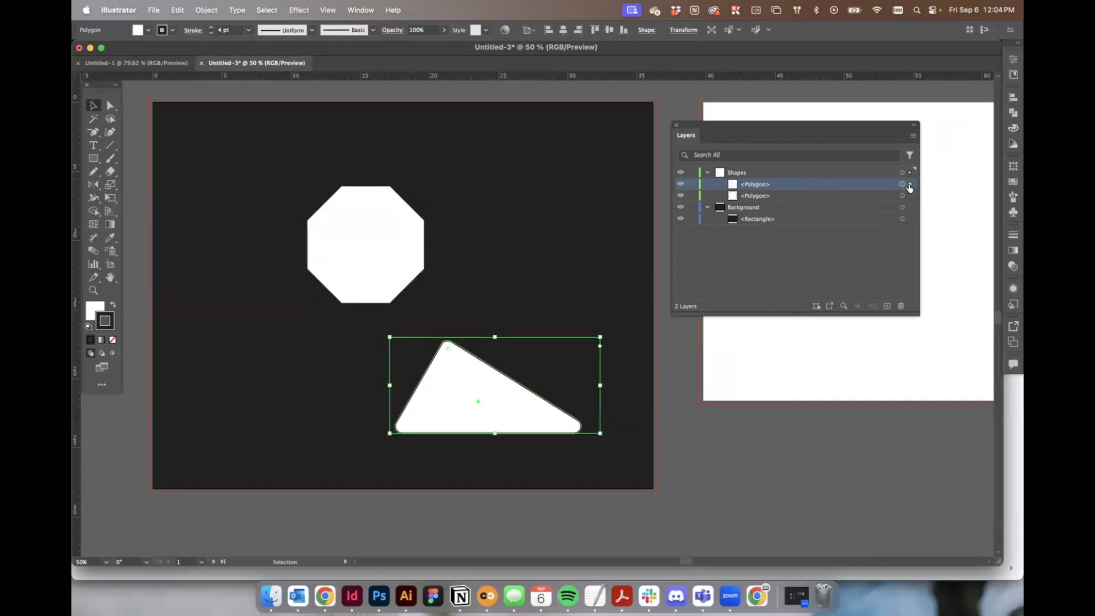
Select the polygons and the background rectangle in turn through their selected-art indicators in the Layers panel.
click(911, 195)
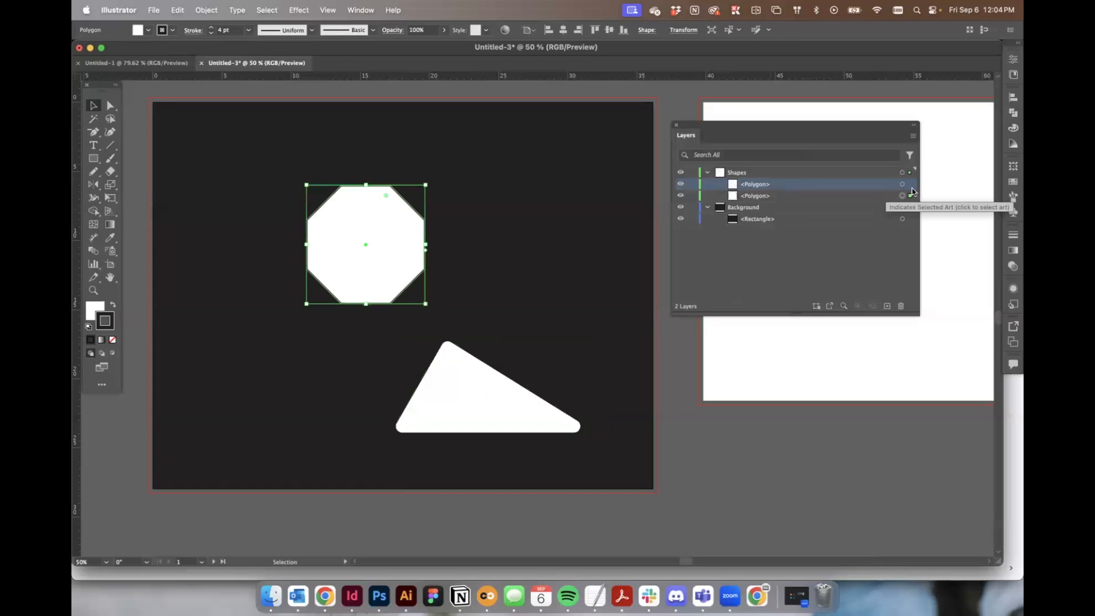
click(911, 195)
click(911, 219)
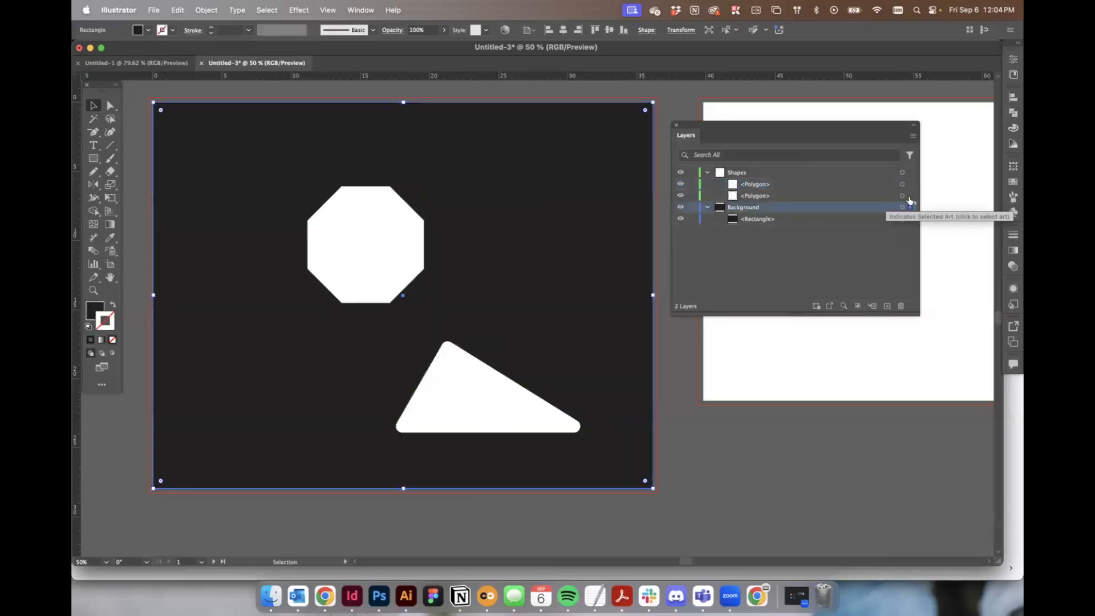
click(911, 196)
click(912, 185)
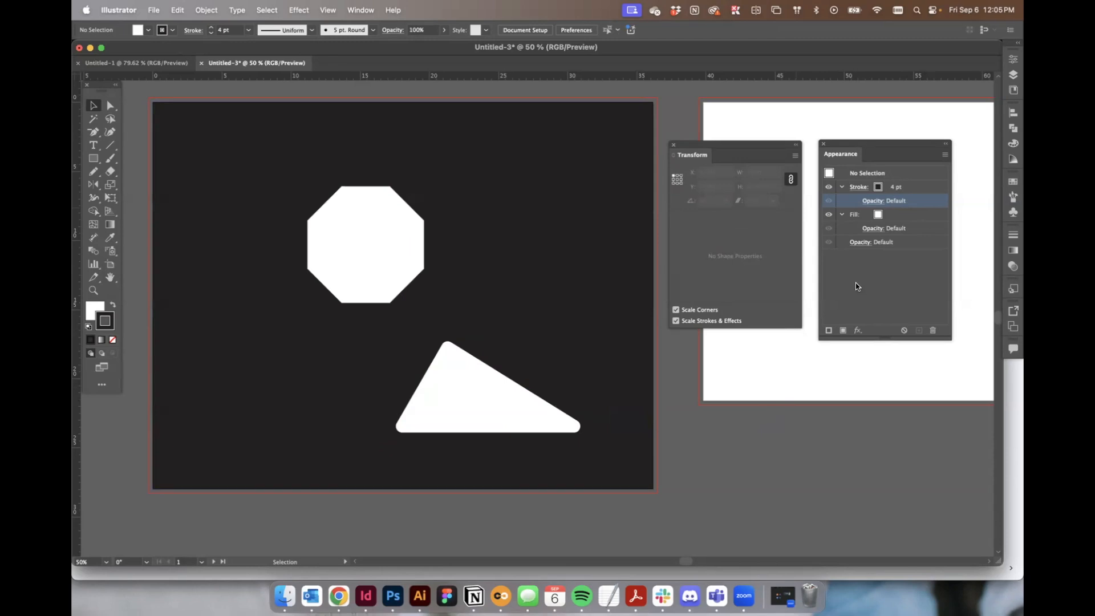
Give the octagon and triangle a pink stroke color, then select the background rectangle.
drag(877, 143, 560, 116)
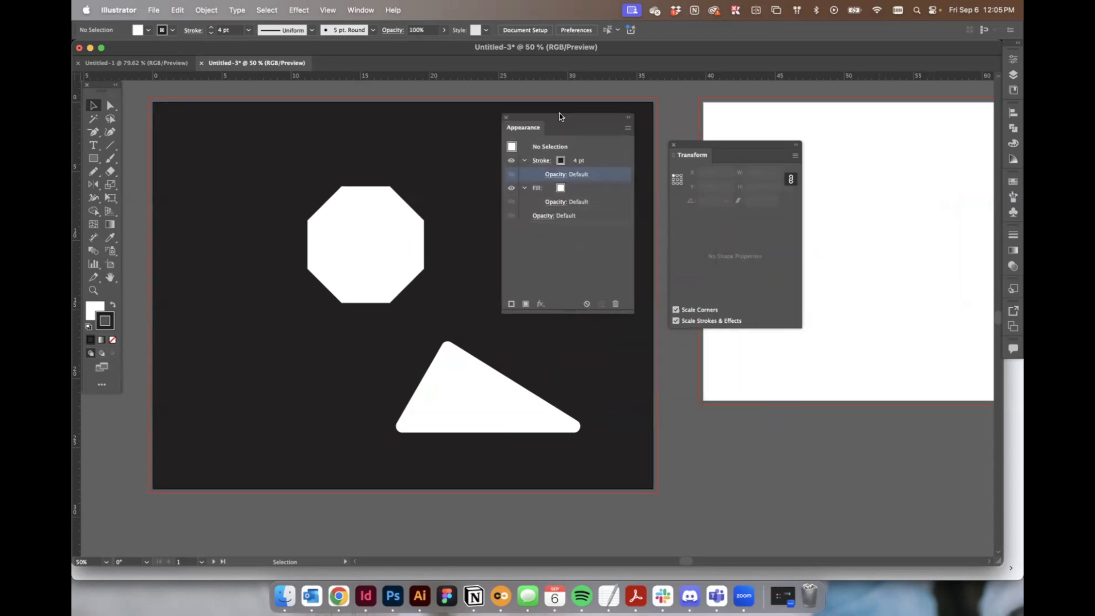
click(408, 221)
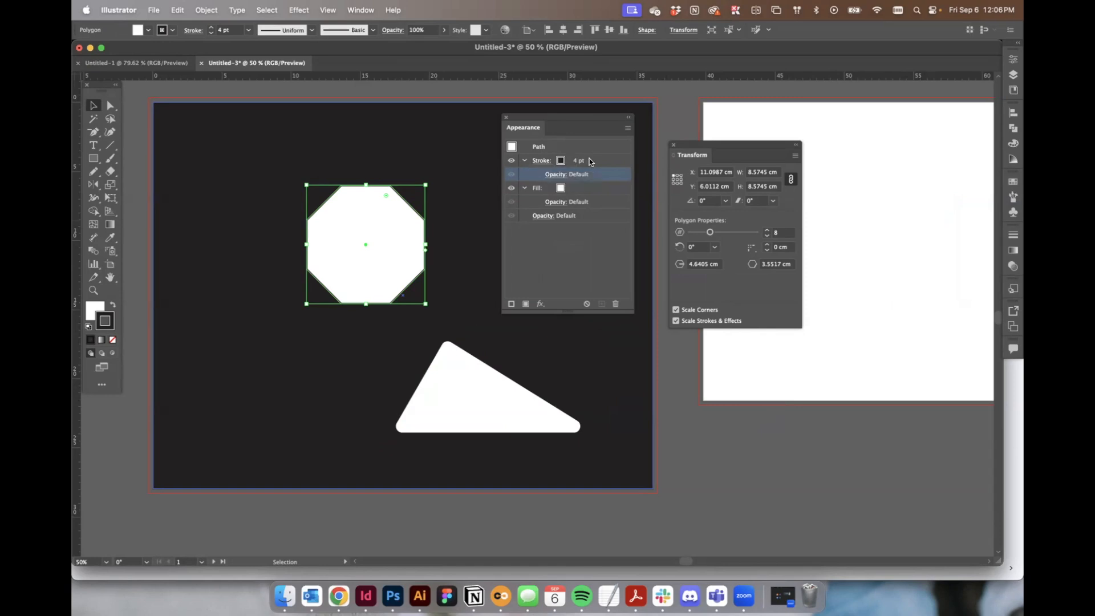
shift+click(475, 375)
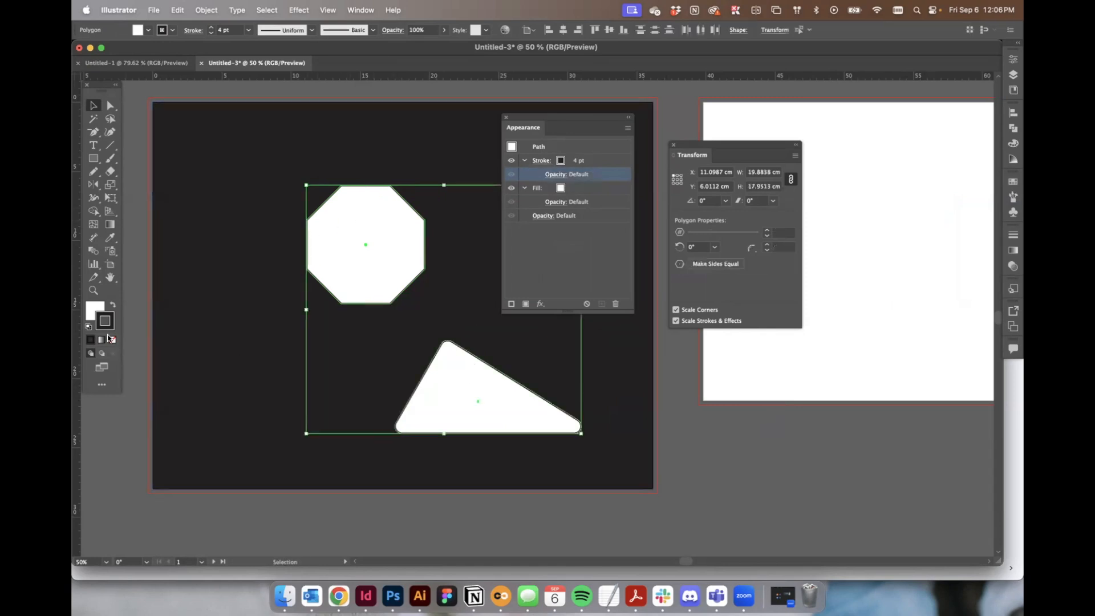
double_click(98, 327)
click(765, 78)
click(922, 67)
click(348, 120)
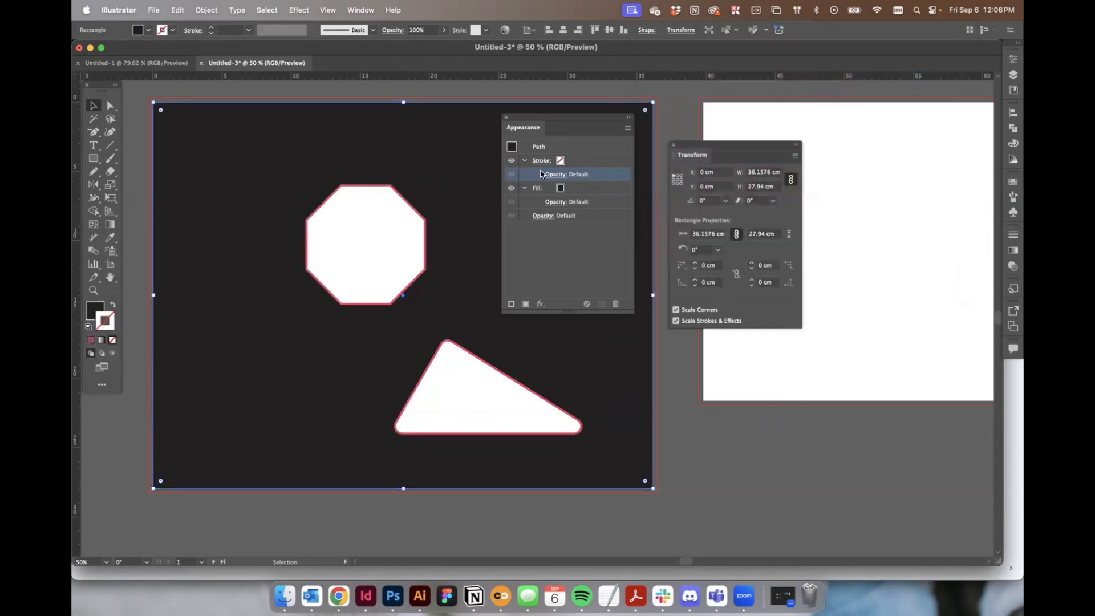
Toggle the octagon's stroke and fill visibility off and back on in the Appearance panel.
click(386, 232)
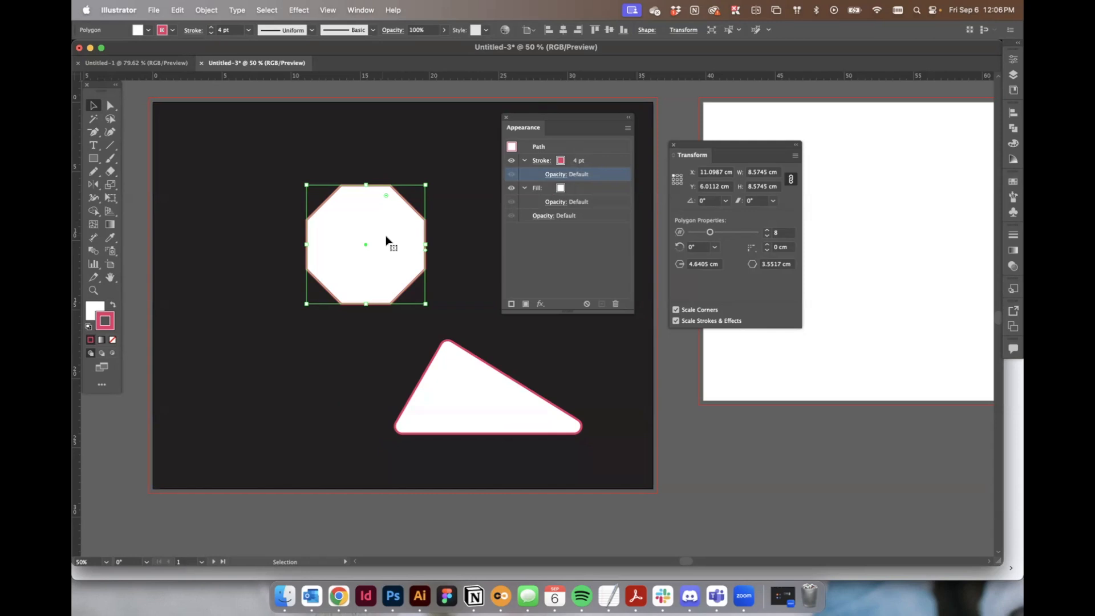
click(512, 189)
click(512, 188)
click(511, 189)
click(511, 162)
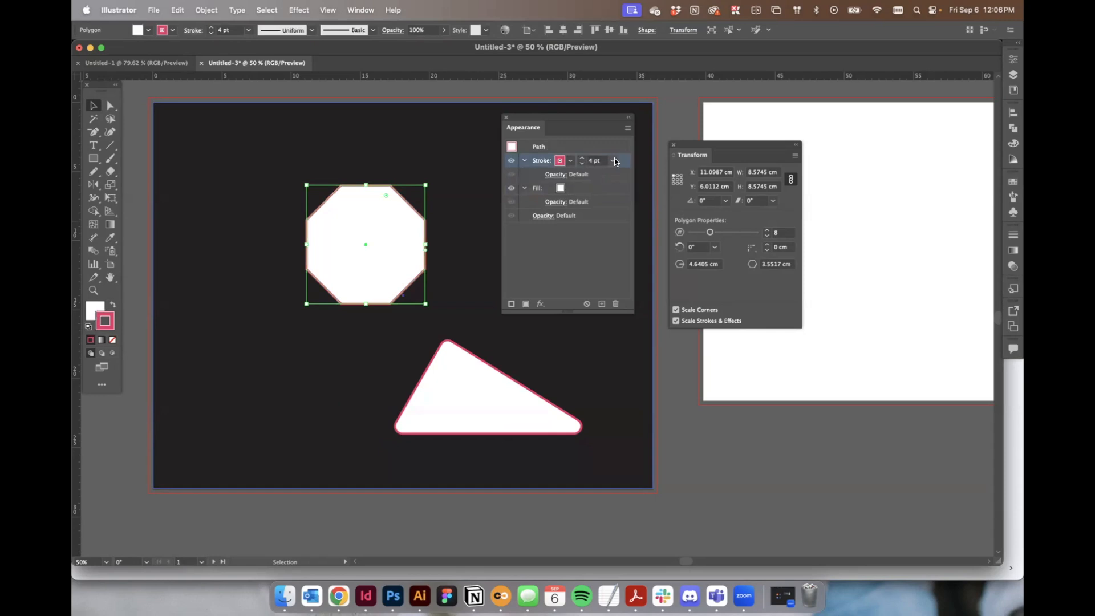
click(511, 163)
click(511, 188)
click(511, 189)
Rearrange the Appearance and Transform panels and switch the ruler units to inches.
drag(524, 116, 869, 141)
drag(738, 153, 547, 130)
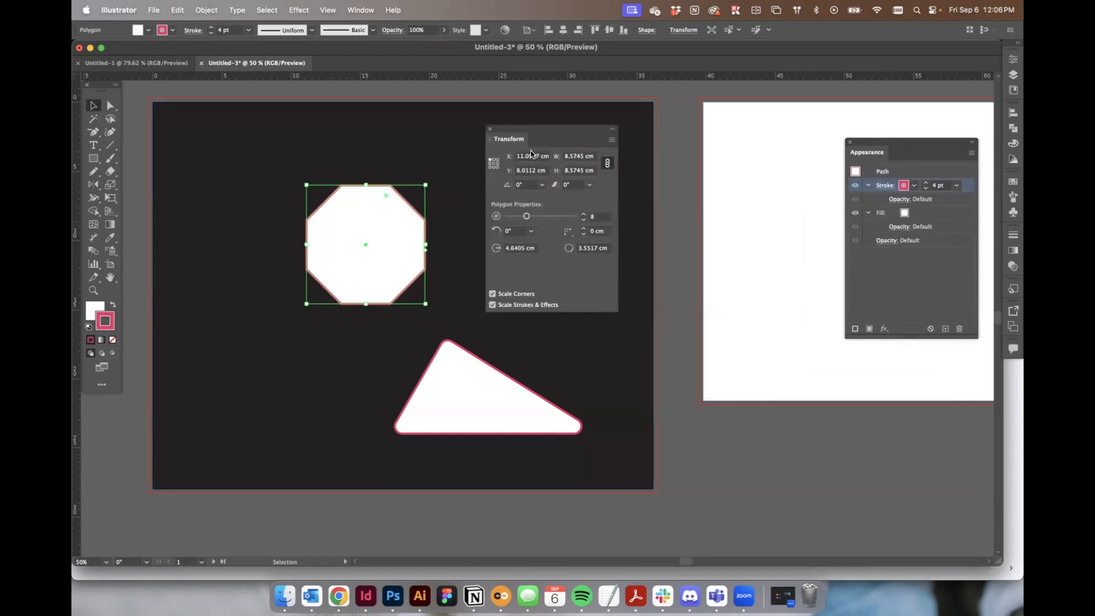
right_click(424, 75)
click(442, 105)
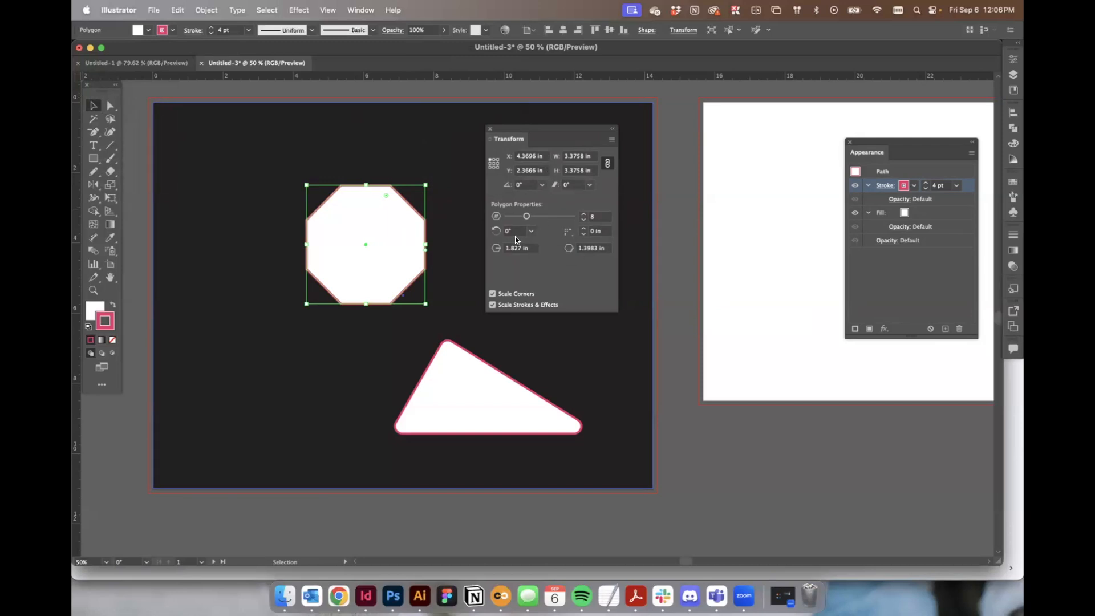
Reduce the octagon to 6 sides and give it a 0.75 in corner radius.
click(584, 228)
click(584, 227)
mouse_move(527, 217)
mouse_down()
mouse_move(543, 217)
mouse_move(520, 216)
mouse_up()
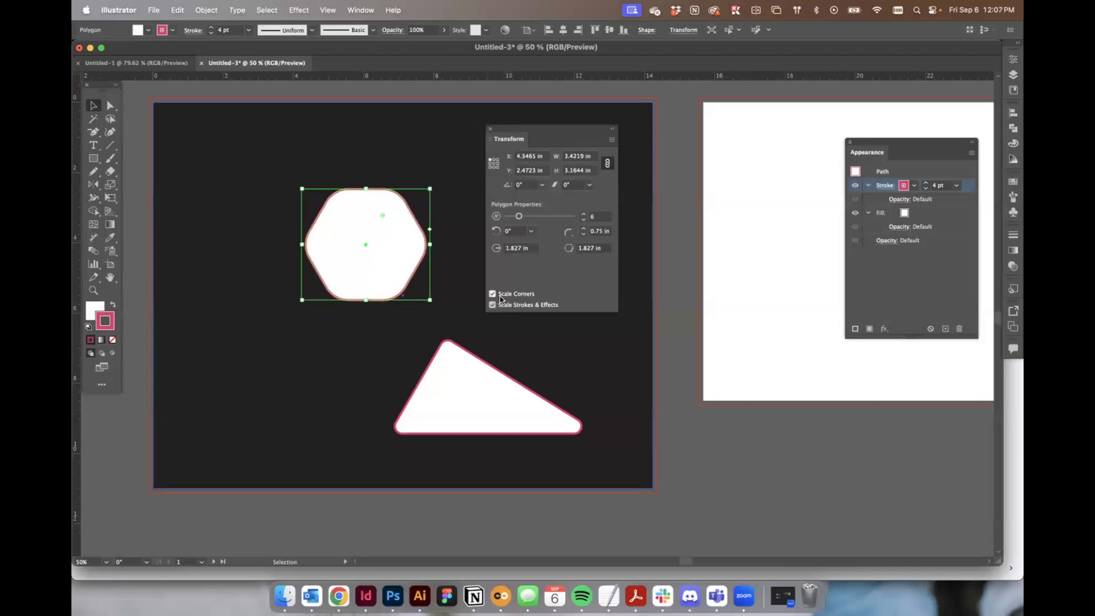
Scale the hexagon up to about 5.1 by 4.8 in.
drag(301, 188, 213, 134)
drag(315, 189, 300, 245)
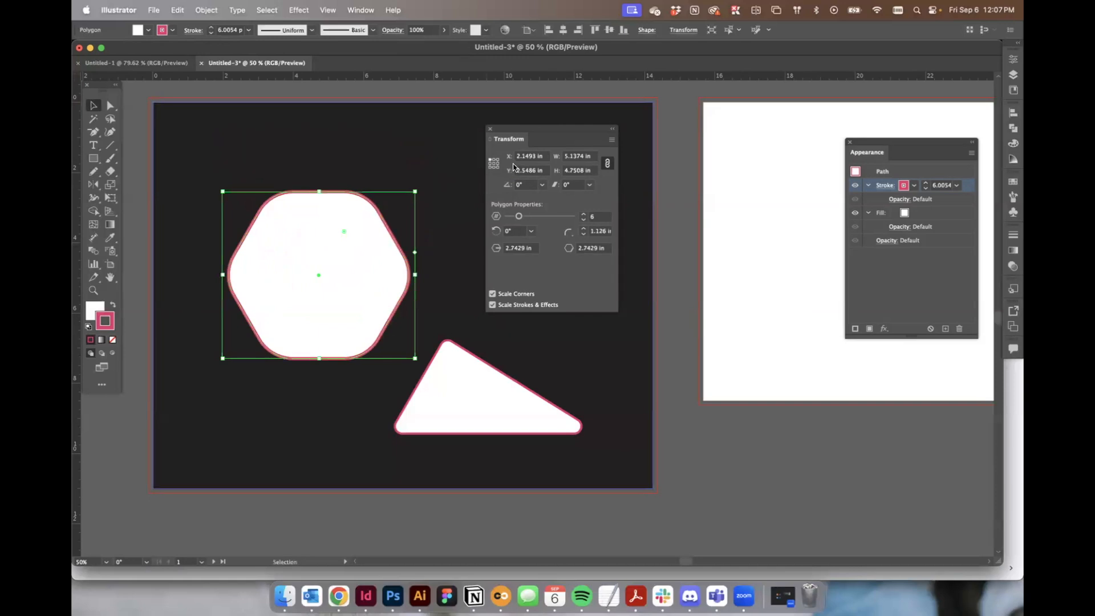
Turn off Scale Corners and Scale Strokes & Effects and scale the hexagon down to about 2.25 in.
drag(895, 142, 682, 132)
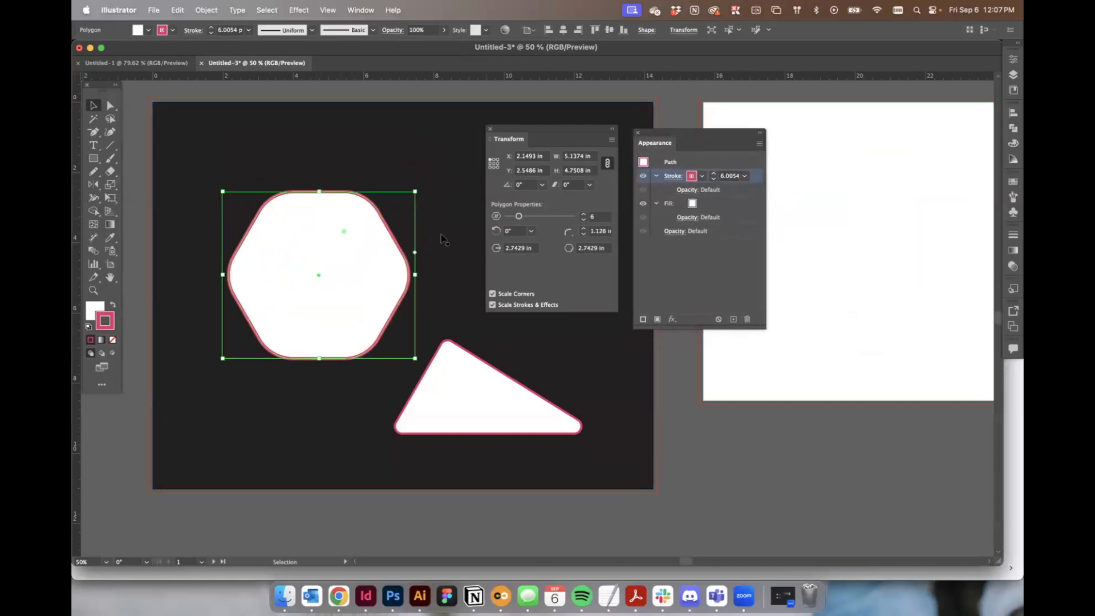
click(493, 293)
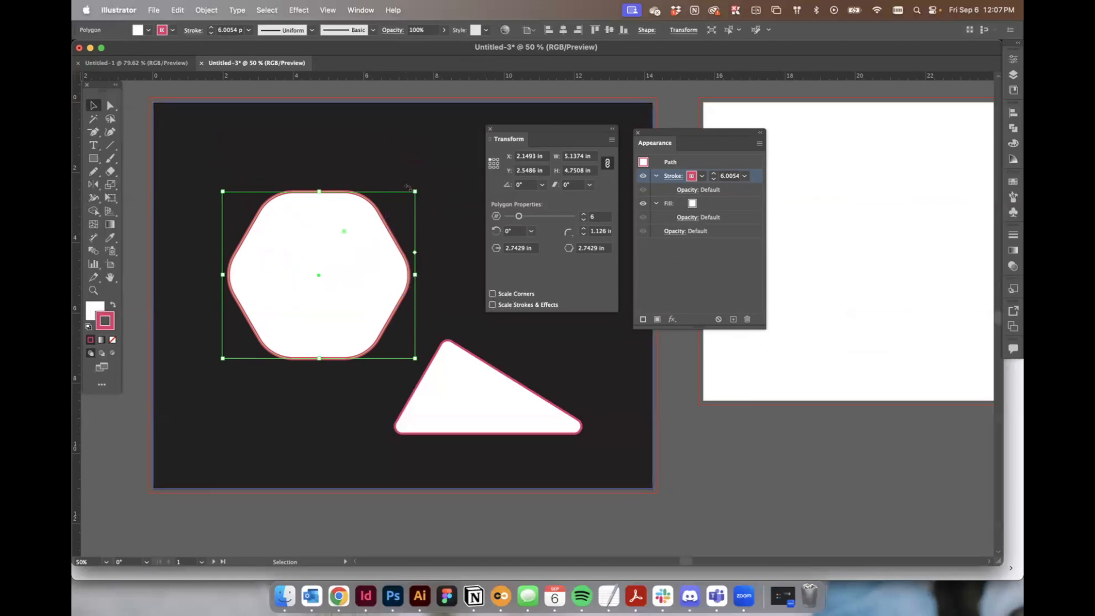
drag(414, 191, 273, 318)
click(370, 316)
click(281, 321)
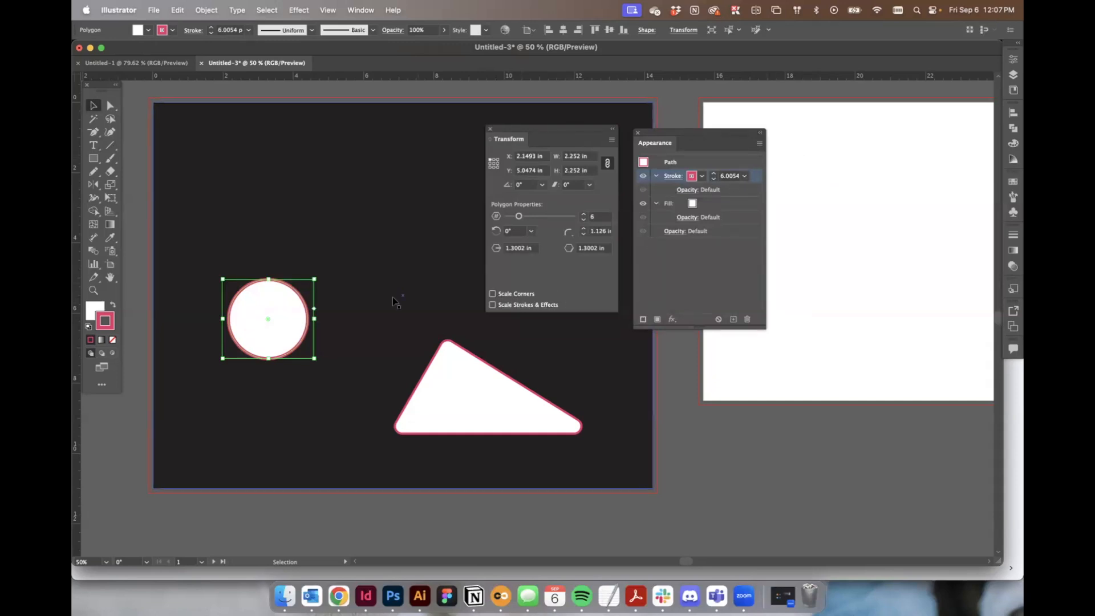
Try moving and shrinking the triangle to a small size.
click(467, 392)
drag(467, 392, 450, 384)
drag(372, 322, 443, 370)
click(476, 385)
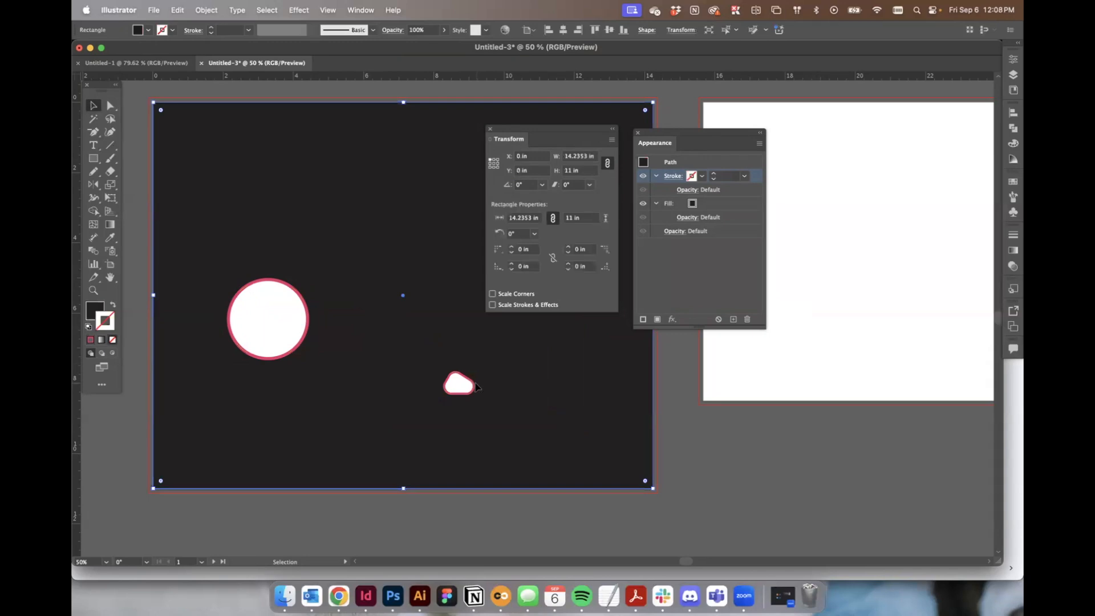
click(463, 385)
click(534, 378)
click(461, 385)
key(a)
key(ctrl+z)
key(v)
Turn Scale Corners and Scale Strokes & Effects back on and try resizing the triangle.
click(493, 293)
click(493, 304)
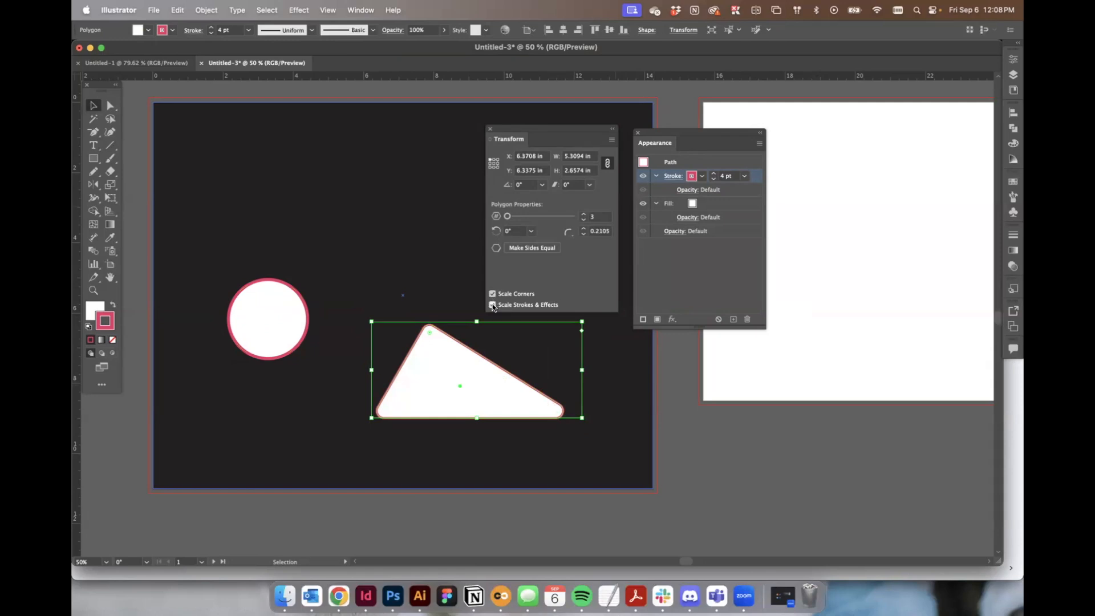
drag(580, 320, 551, 350)
key(super+z)
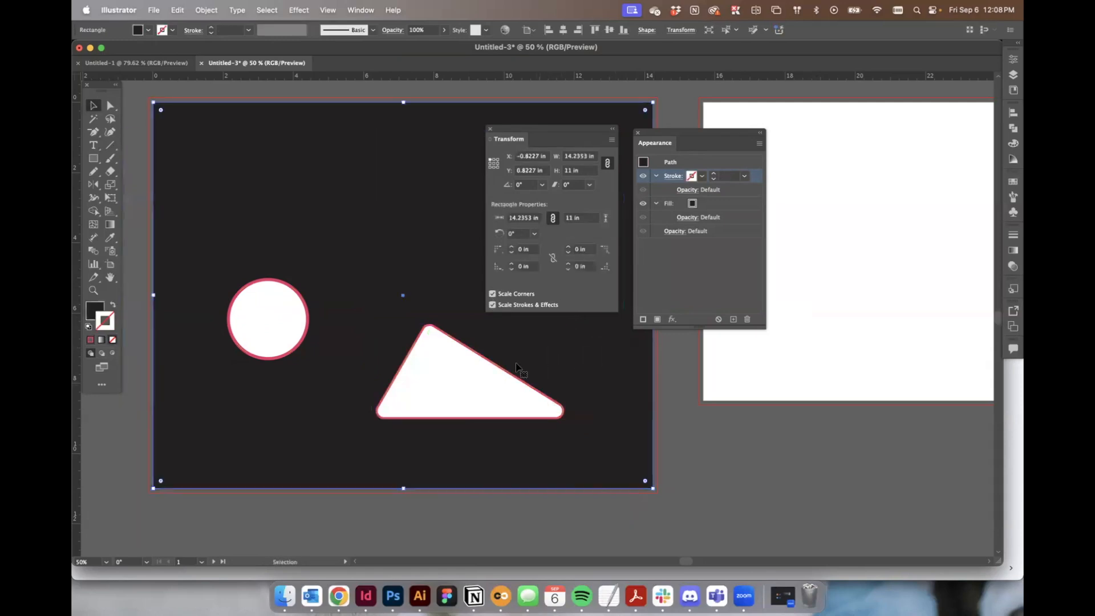
Scale the triangle down to a small size with its corners and stroke scaling along.
click(471, 400)
drag(372, 322, 437, 365)
click(682, 456)
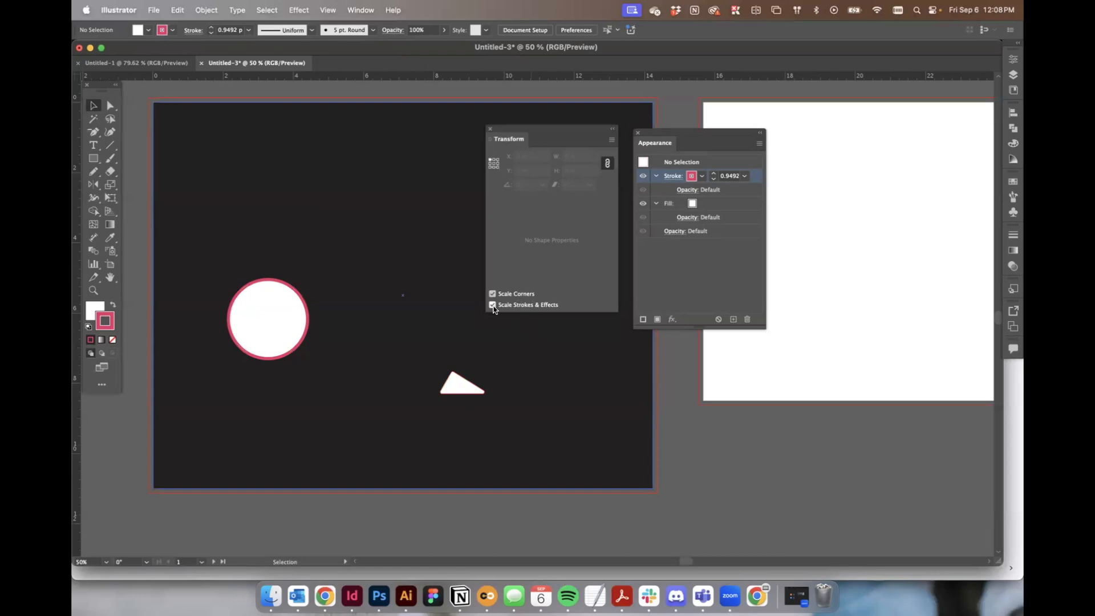
click(473, 383)
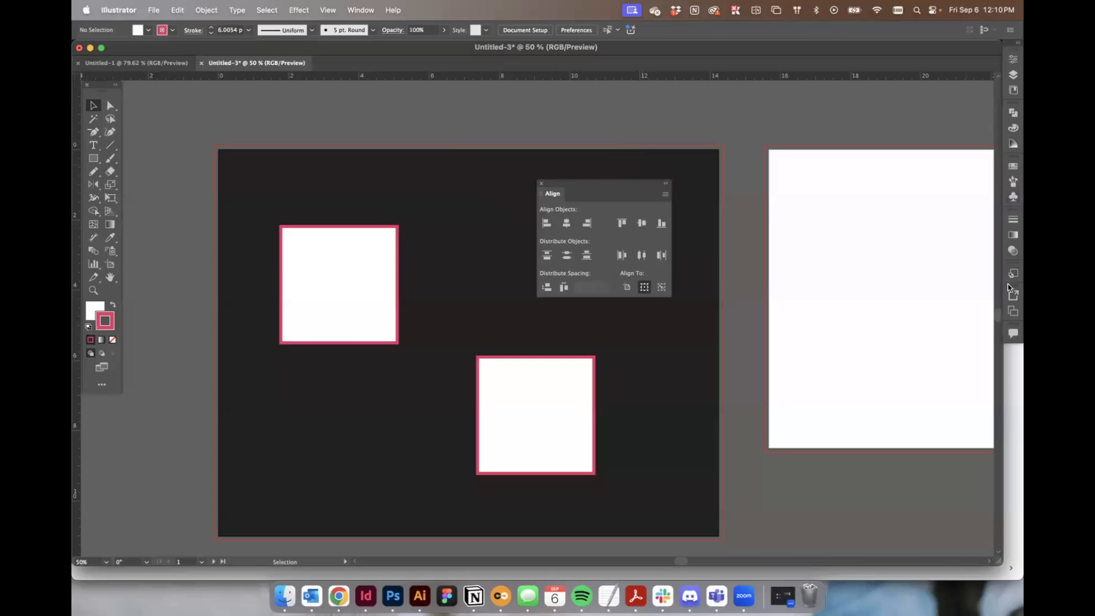
Reopen the Align panel from the Window menu and float it over the artboard.
drag(546, 194, 1012, 83)
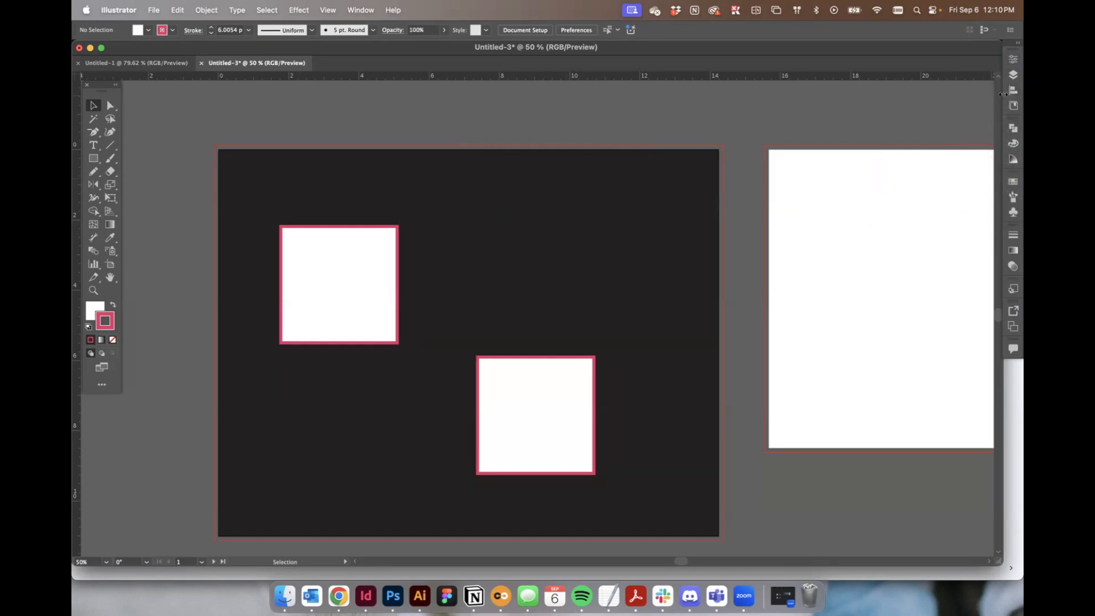
click(361, 9)
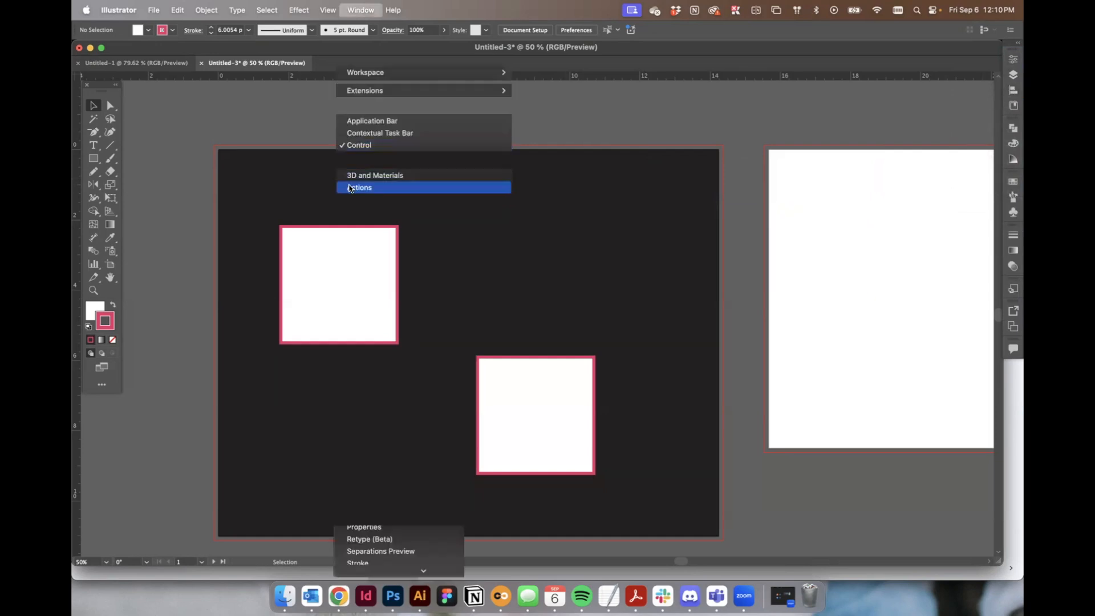
click(361, 199)
drag(929, 53, 528, 179)
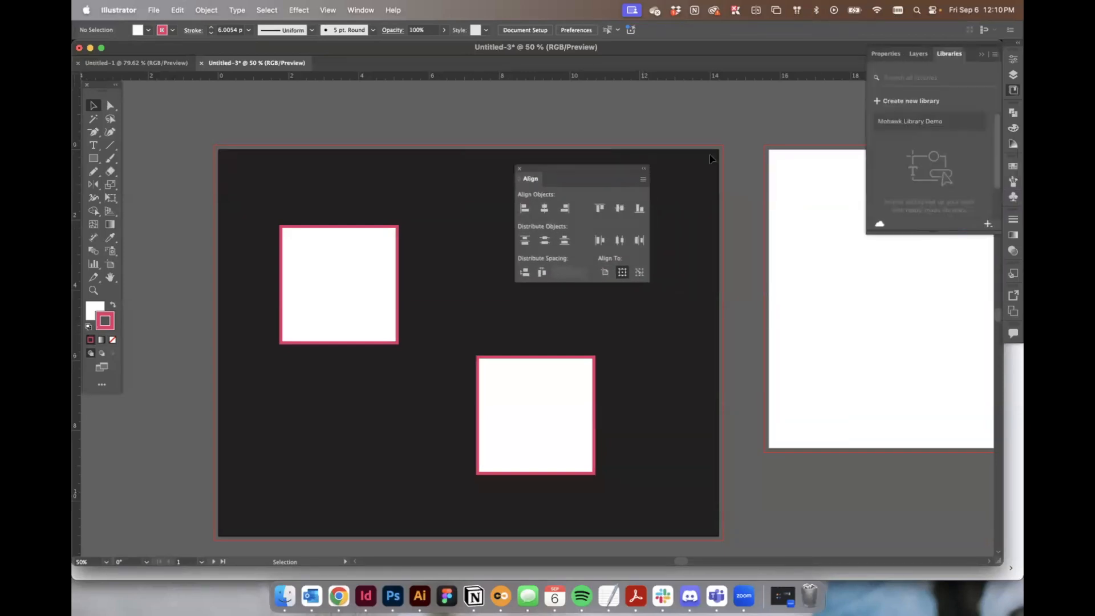
click(981, 54)
Try left-aligning the two squares using the Align panel.
click(338, 264)
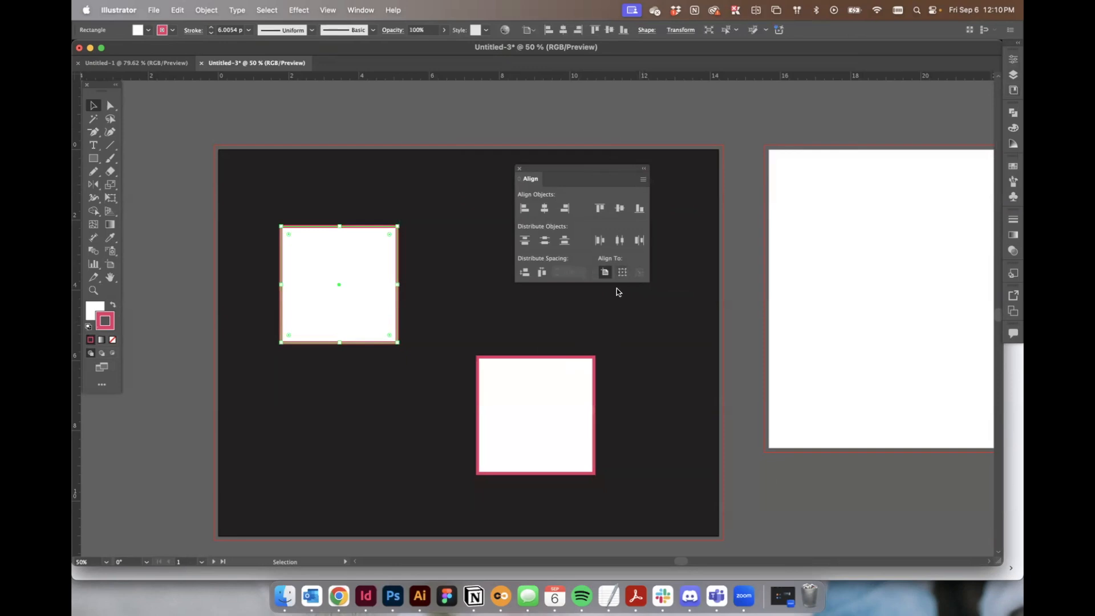
click(678, 372)
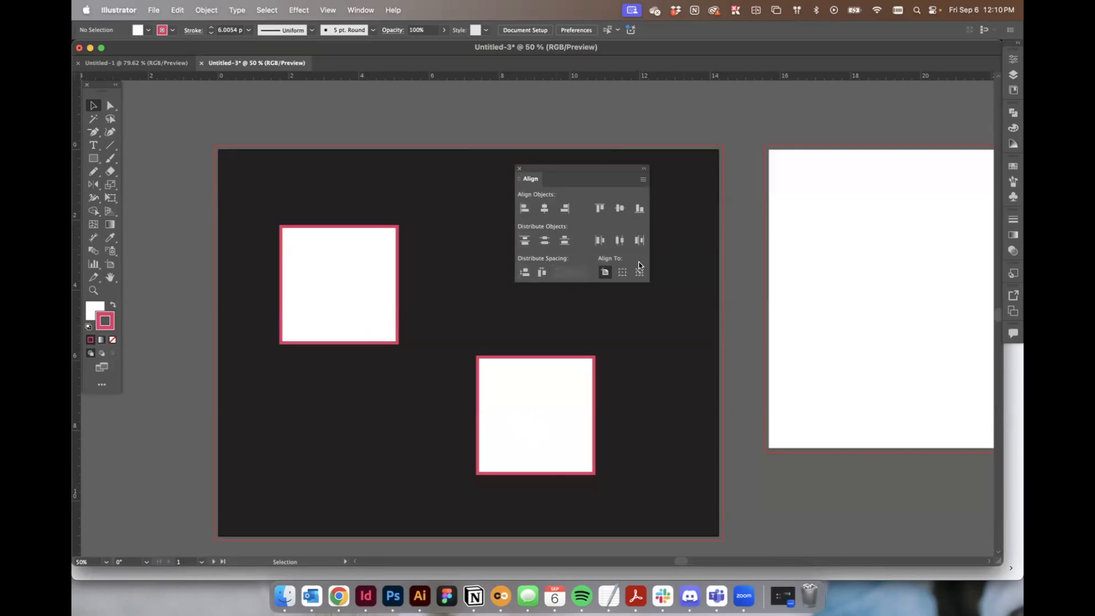
click(563, 382)
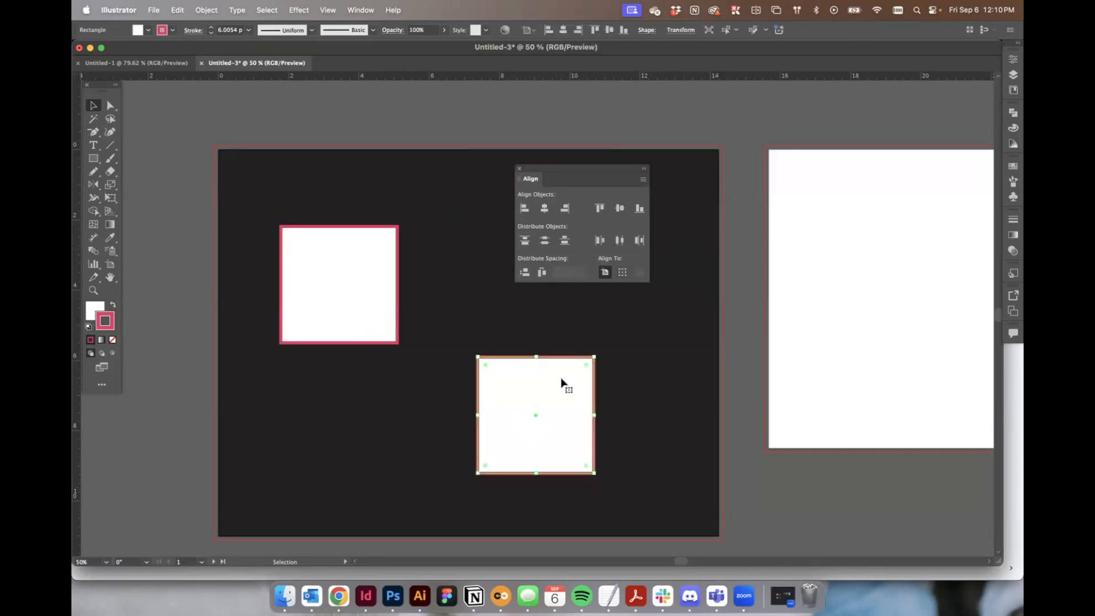
shift+click(365, 256)
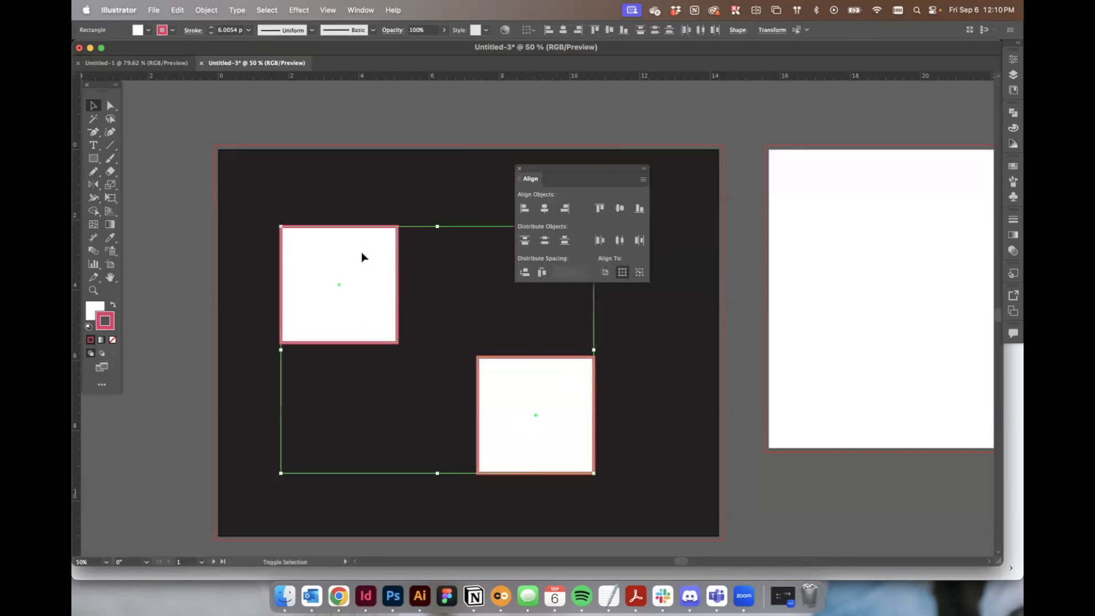
click(524, 209)
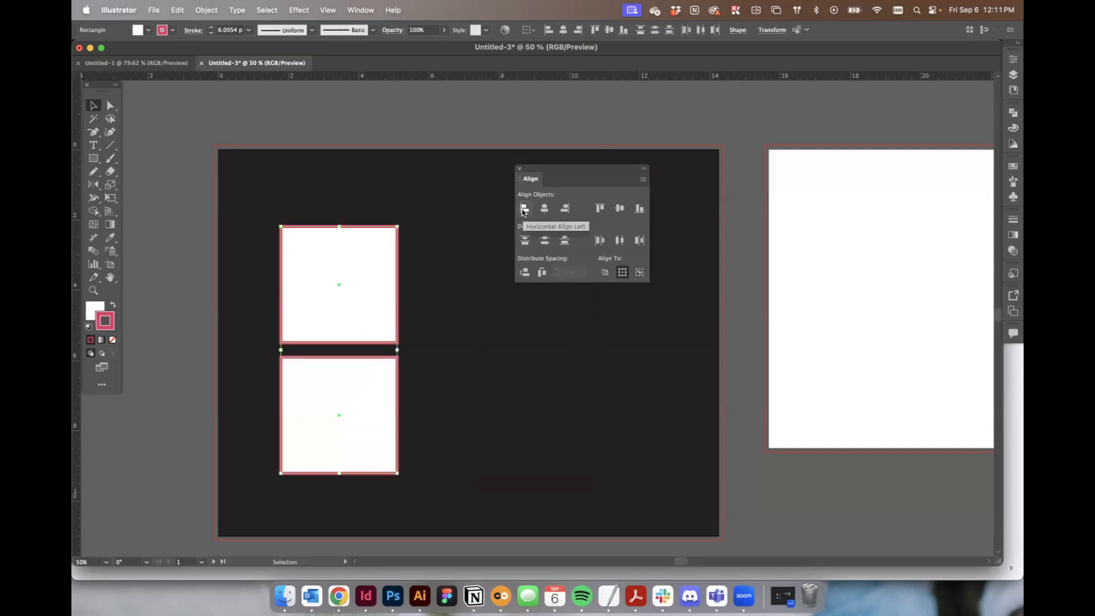
key(super+z)
Select both squares and align their top edges.
shift+click(334, 287)
shift+click(334, 287)
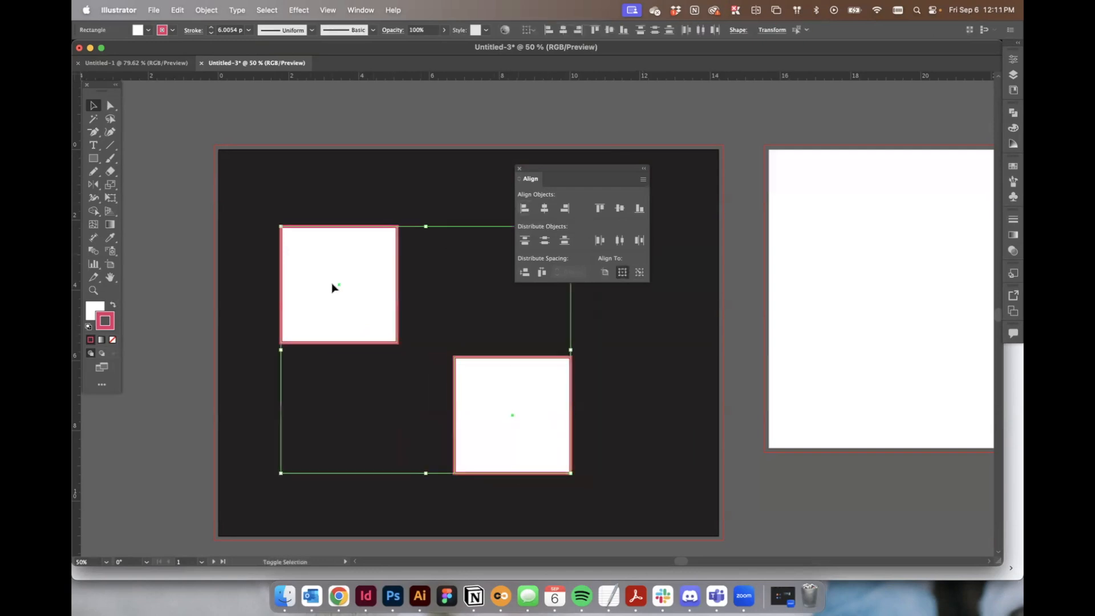
click(598, 209)
click(630, 400)
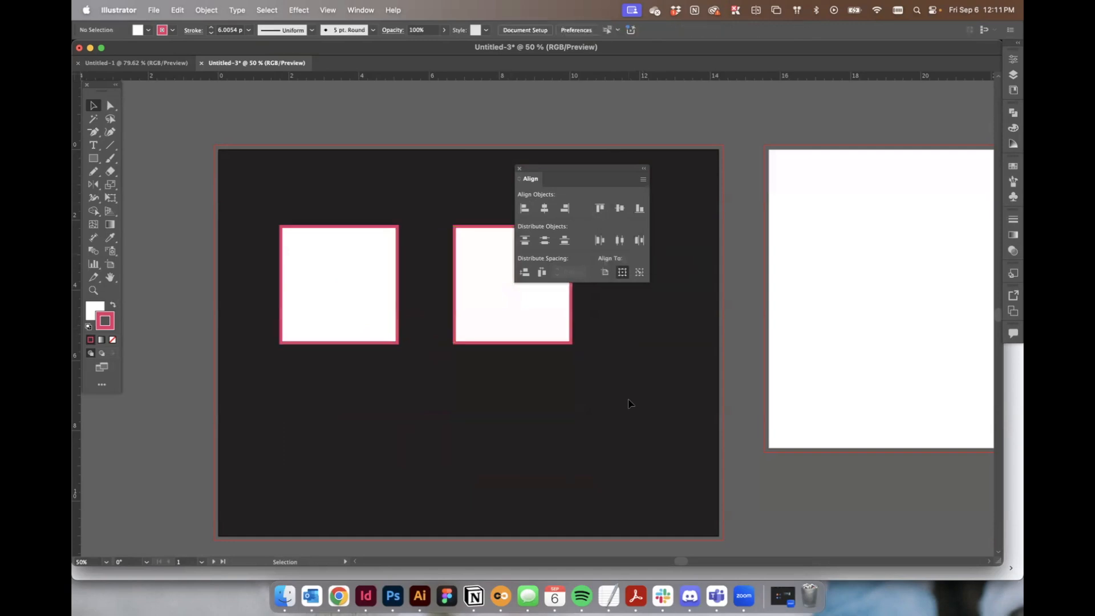
Drag a square into a diagonal arrangement of three squares.
drag(507, 278, 628, 410)
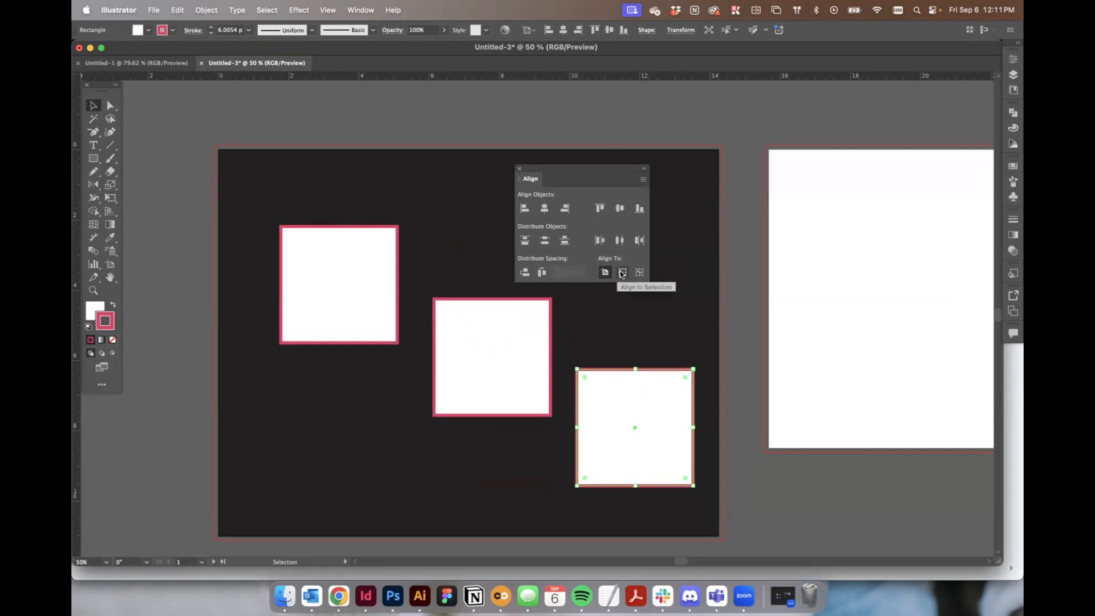
Select all three squares and try top-aligning them.
drag(268, 200, 679, 447)
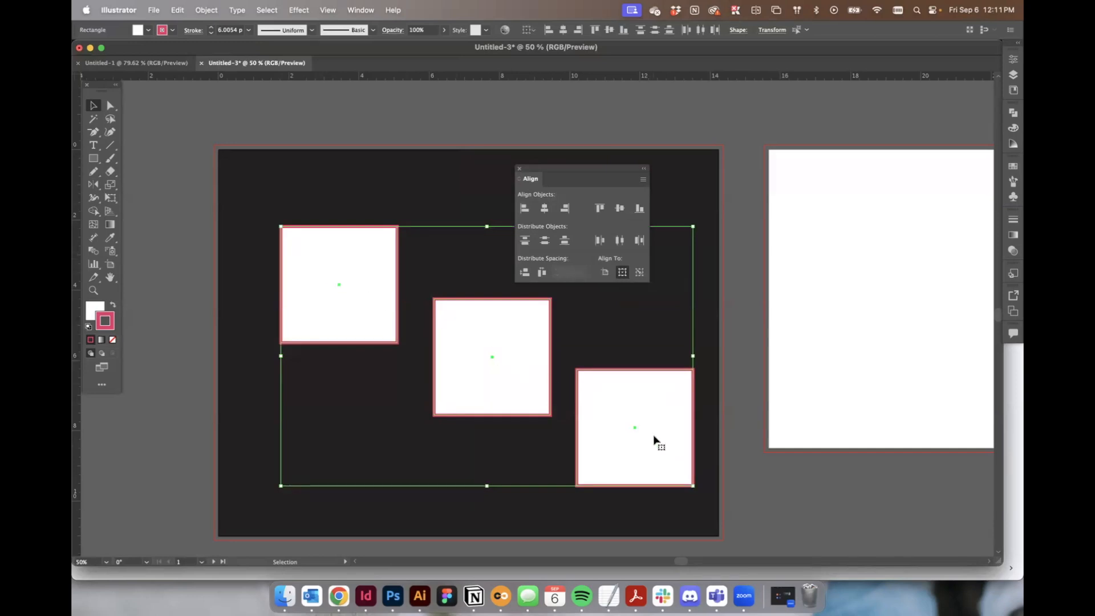
click(599, 208)
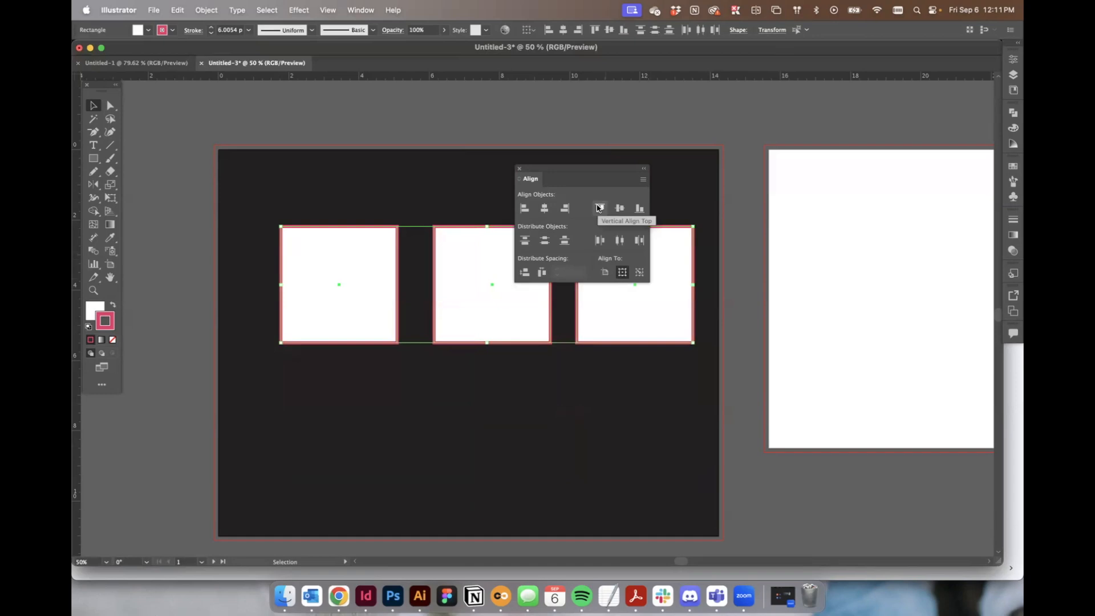
key(super+z)
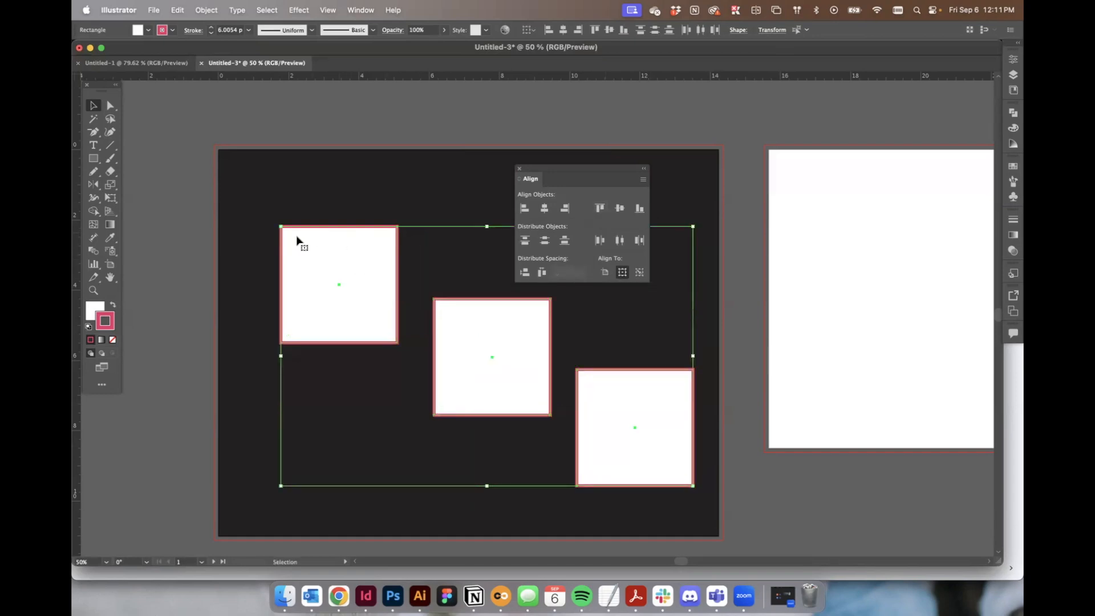
Align the top edges of the three squares to the artboard.
click(604, 274)
click(598, 209)
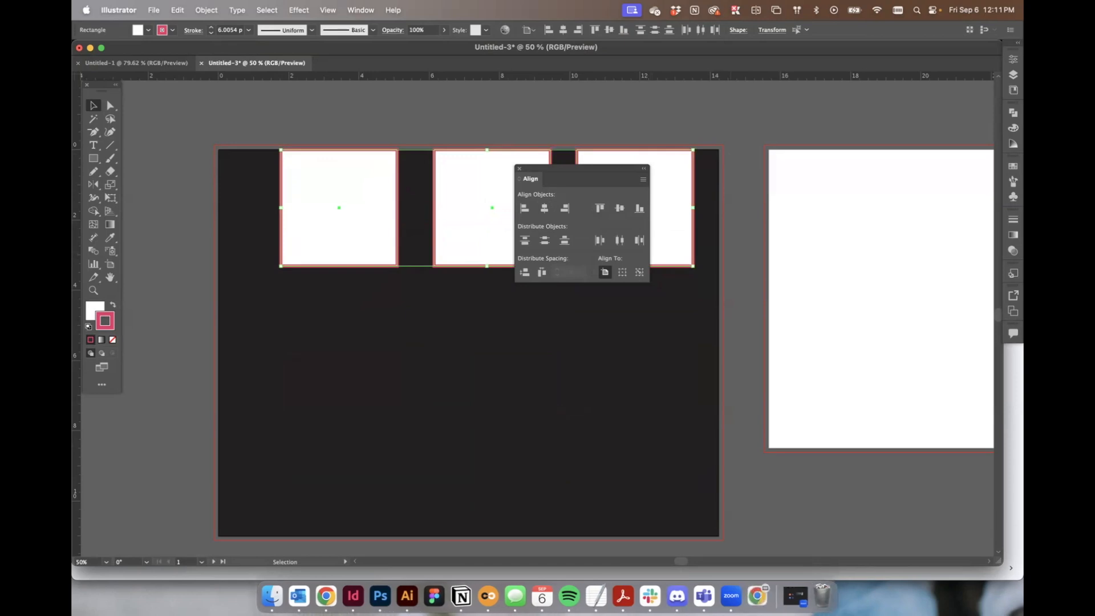
drag(526, 170, 670, 308)
key(super+z)
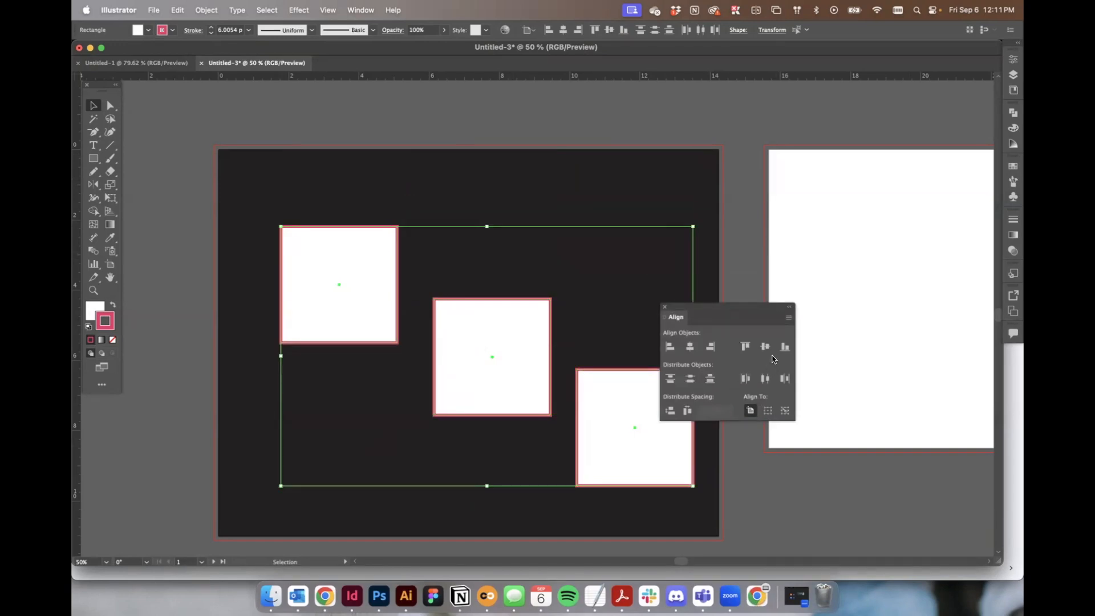
Shift the first and middle squares further left and select all three squares.
click(333, 232)
click(412, 247)
drag(360, 280, 326, 281)
drag(460, 353, 402, 353)
shift+click(335, 255)
shift+click(625, 399)
drag(702, 308, 700, 146)
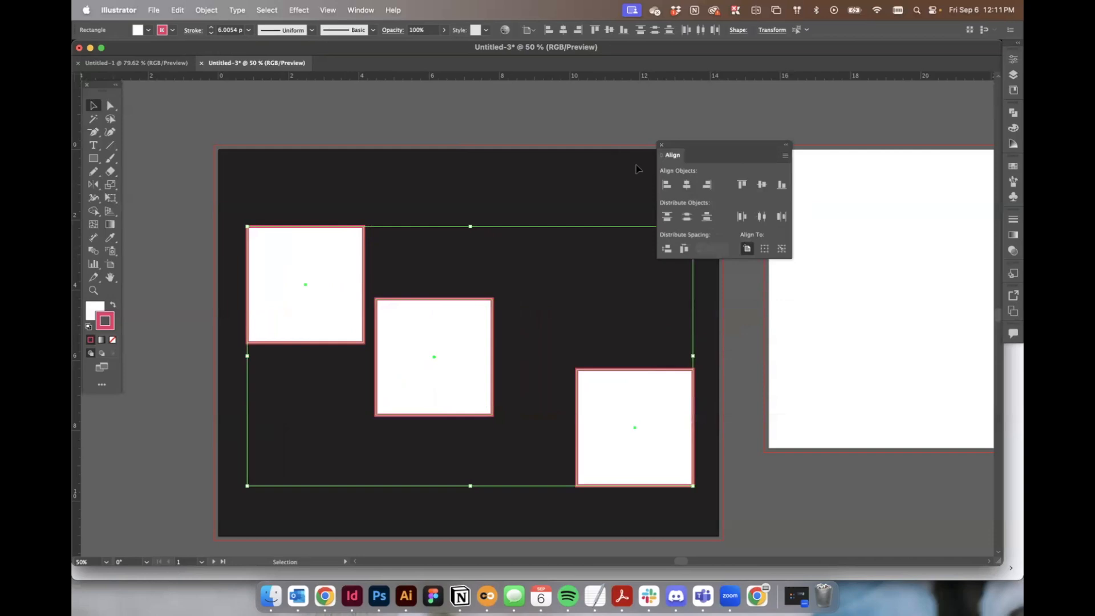
Distribute the squares' horizontal centers across the artboard.
click(761, 217)
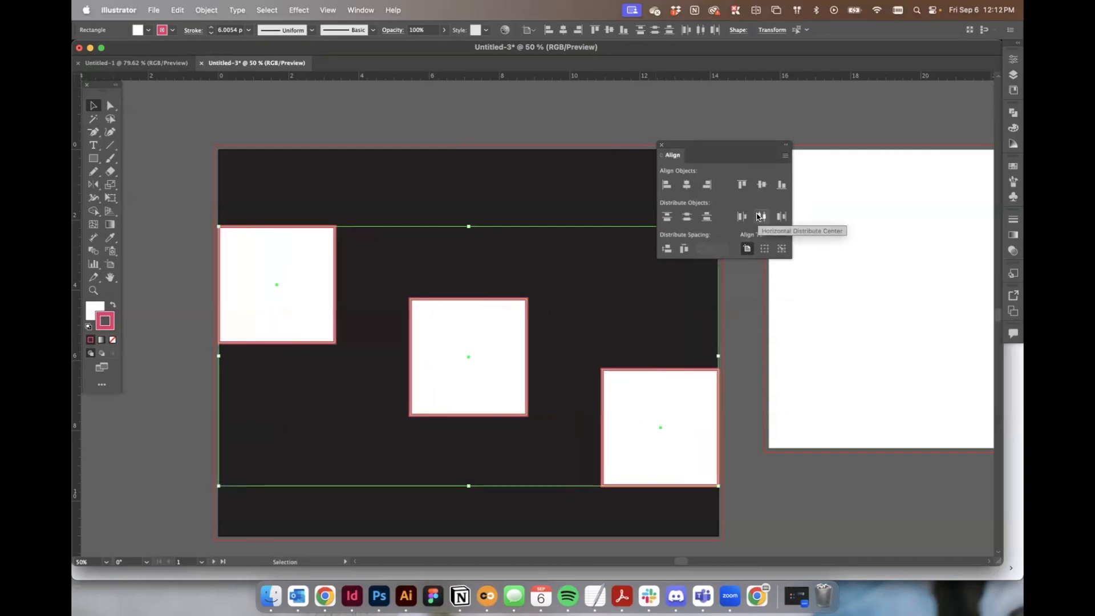
key(super+z)
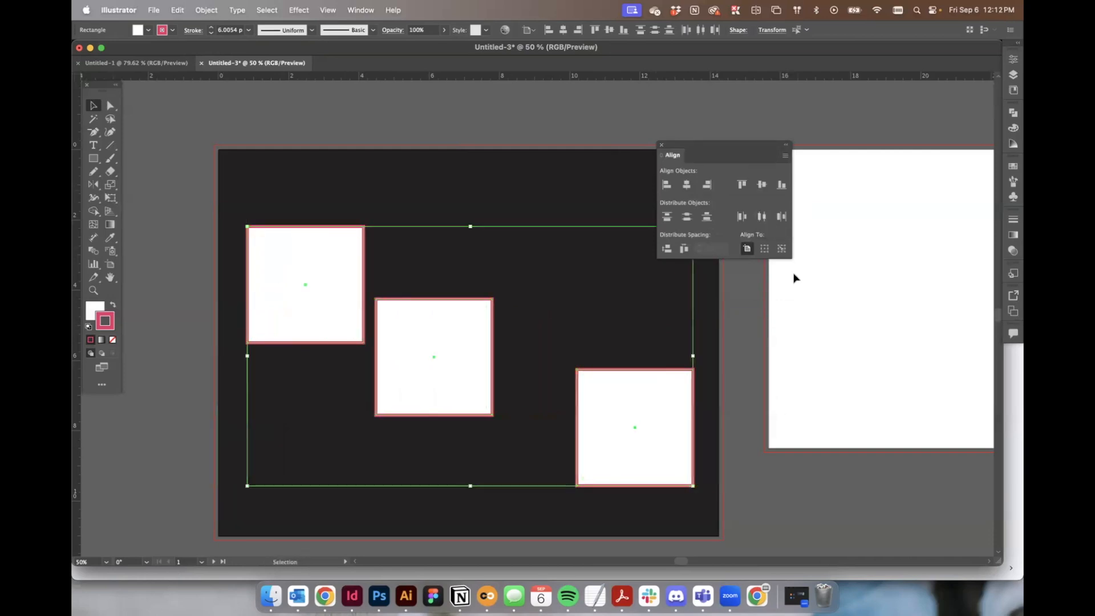
Set alignment relative to the selection and try distributing the squares' horizontal centers.
click(765, 249)
click(762, 217)
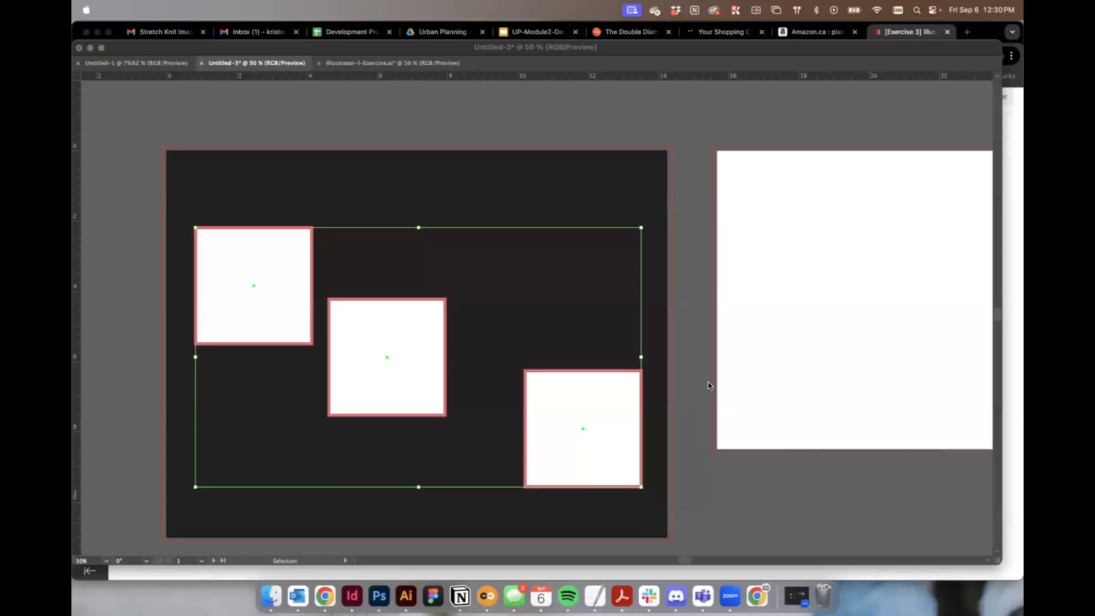
scroll(760, 349, down, 2)
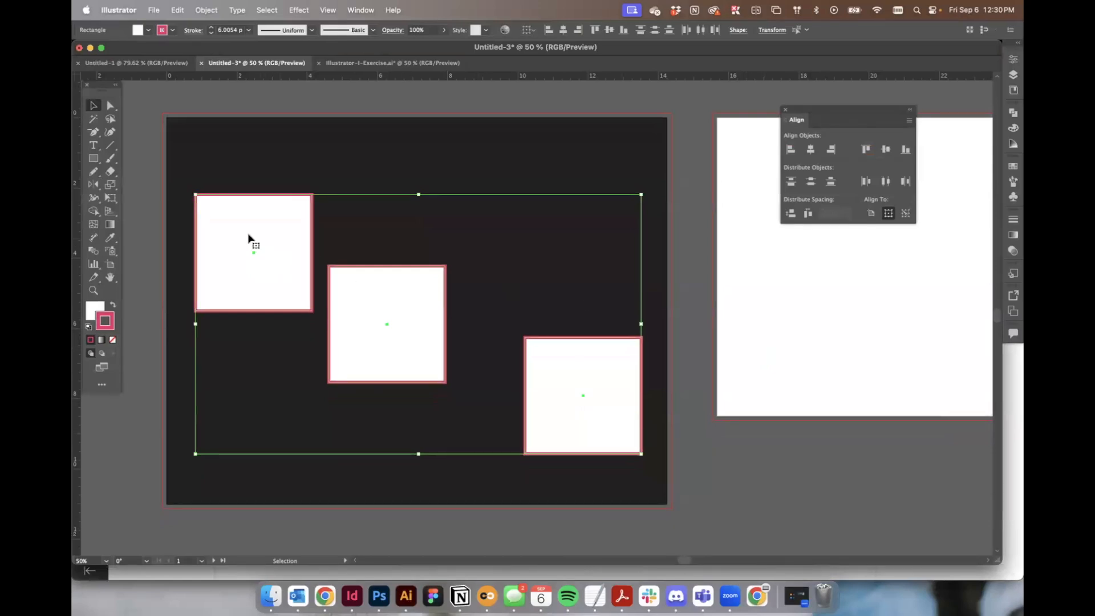
Vertically center-align the three squares to each other.
click(886, 149)
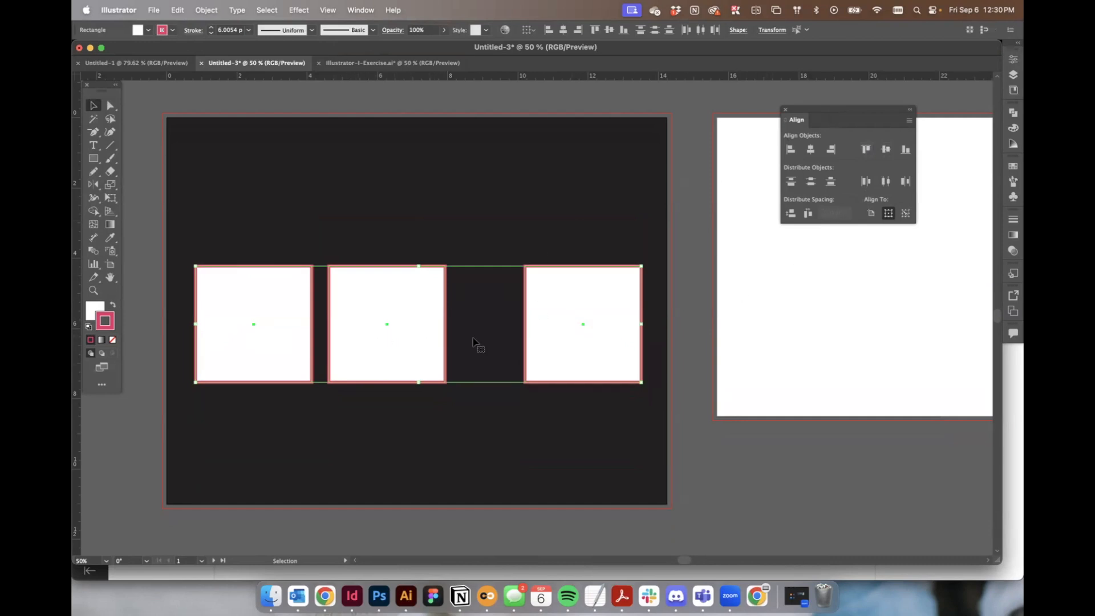
key(super+z)
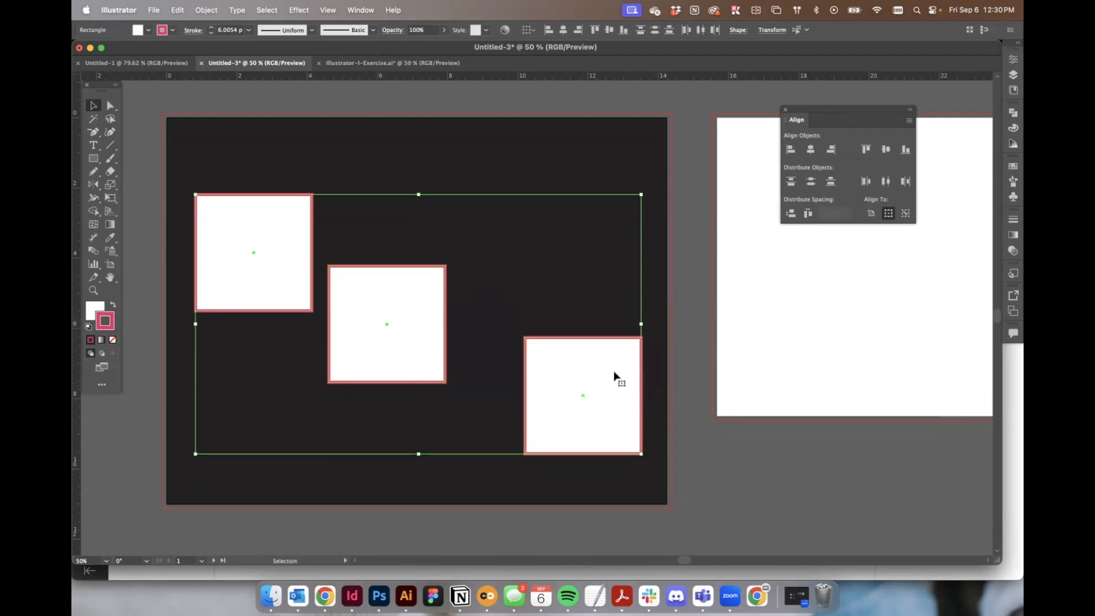
Move all three squares slightly upward together.
drag(601, 399, 599, 384)
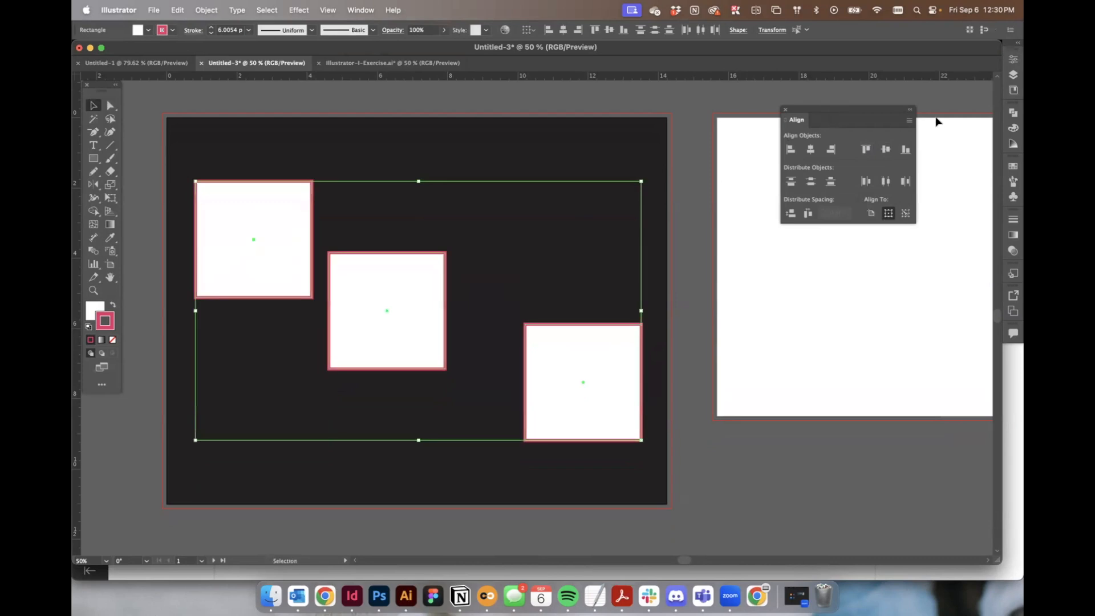
click(697, 323)
Shorten the right and middle squares into rectangles by lowering their top edges.
click(583, 331)
drag(583, 324, 583, 365)
click(436, 332)
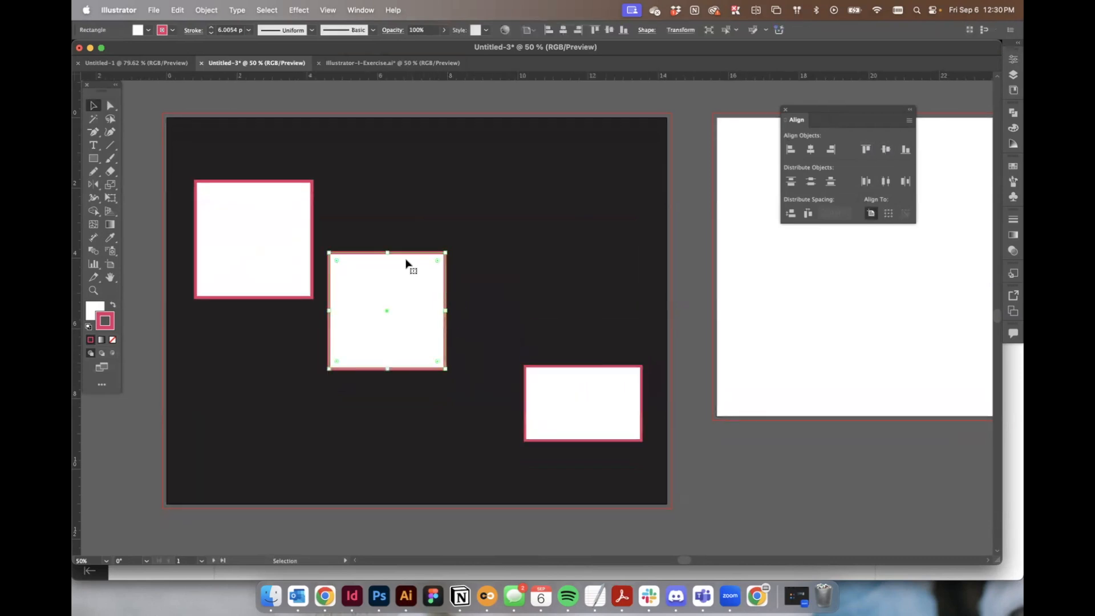
drag(388, 253, 387, 267)
Select all three shapes and set alignment to a key object, using the right rectangle.
shift+click(282, 245)
shift+click(559, 423)
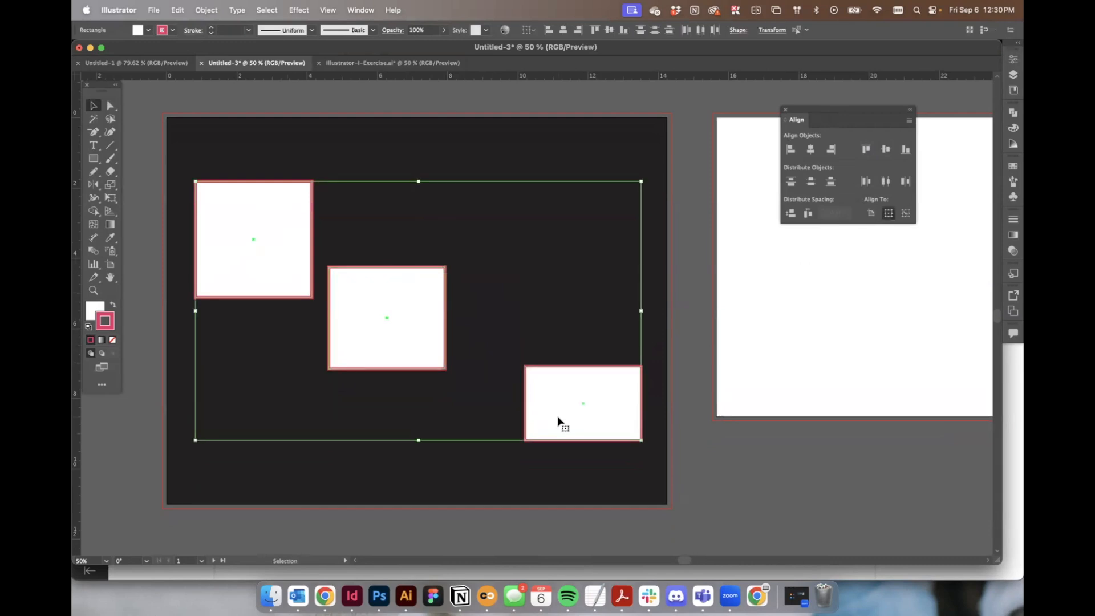
click(906, 214)
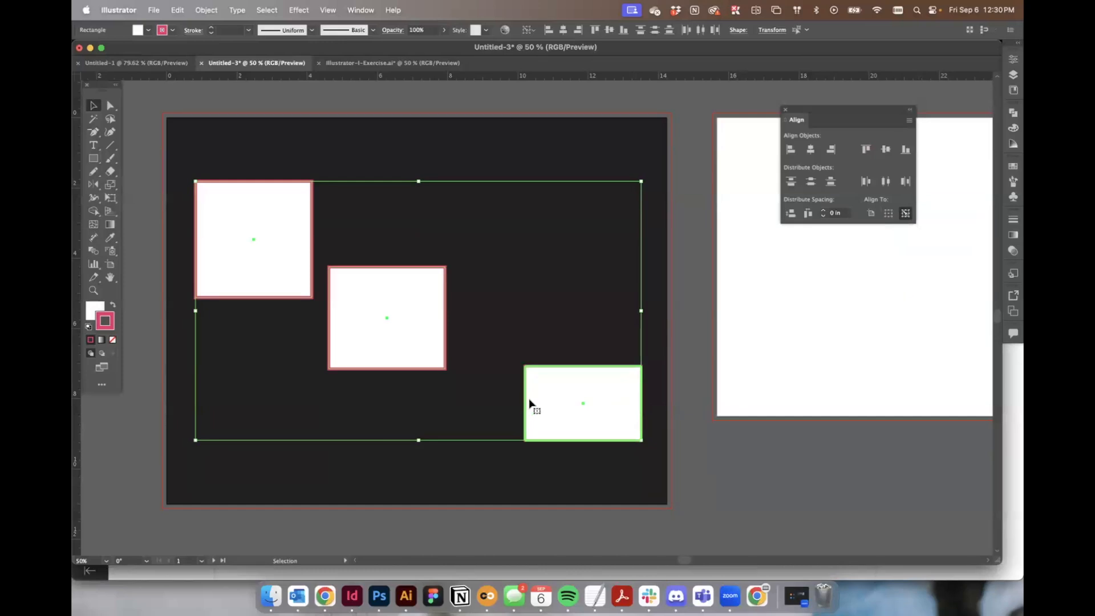
Vertically center the shapes on the right rectangle as key object.
scroll(659, 415, down, 1)
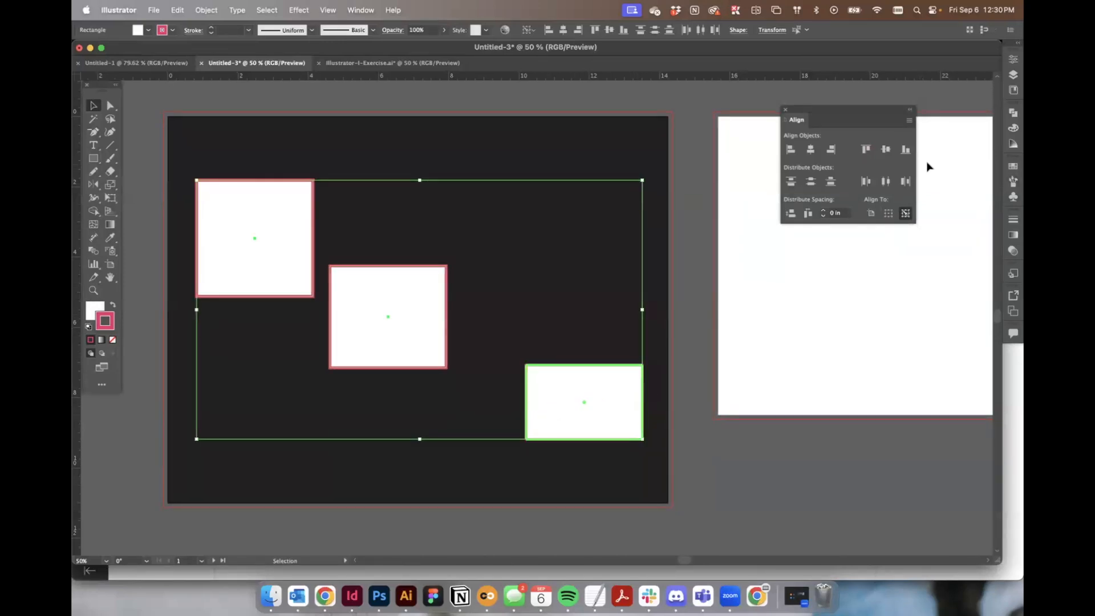
click(885, 150)
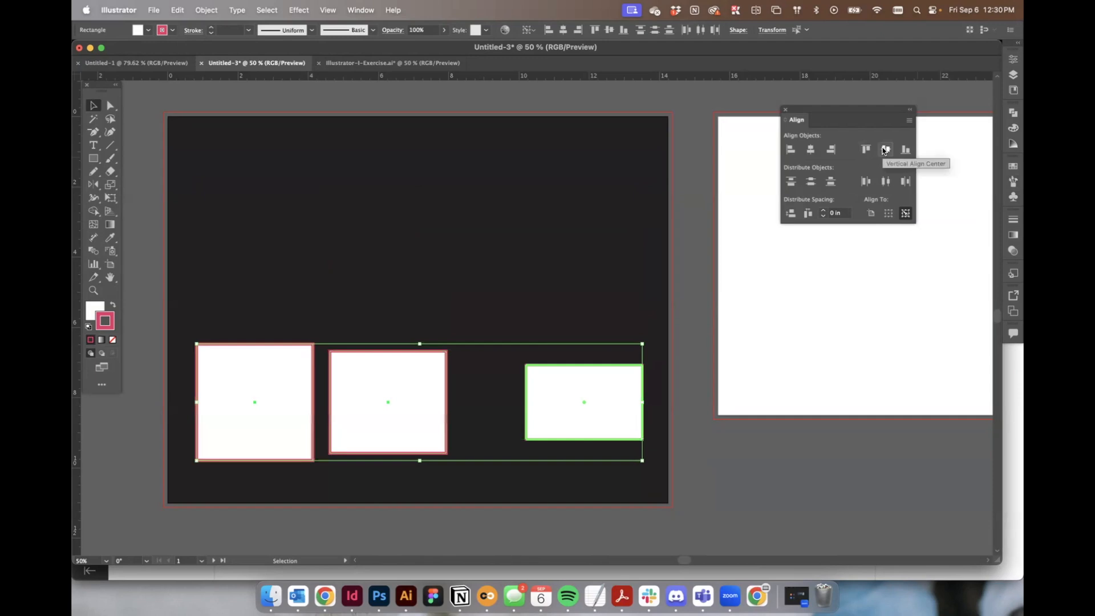
key(super+z)
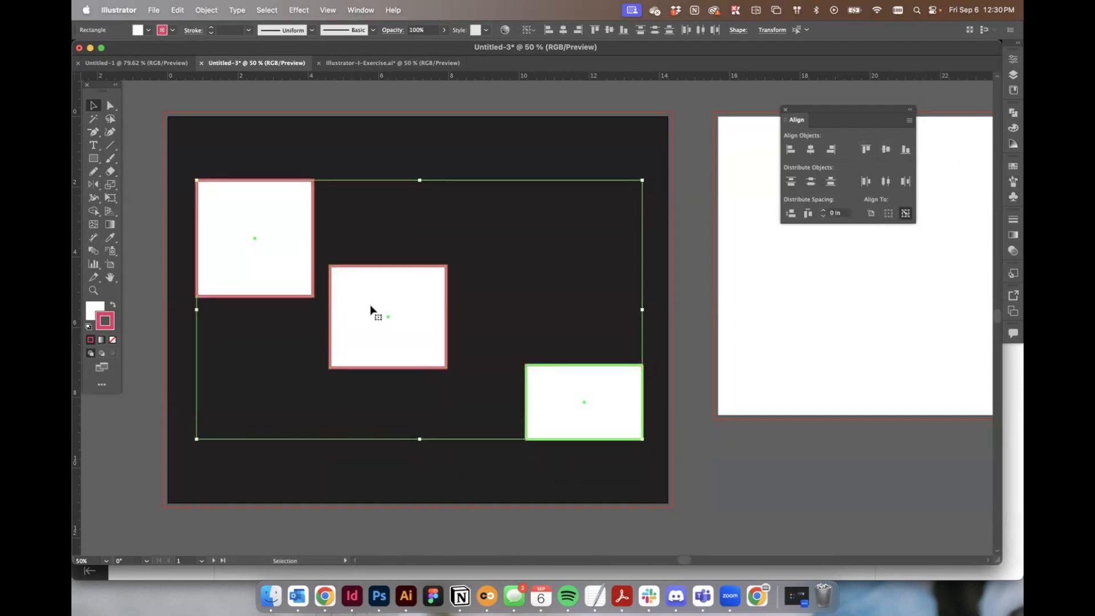
Make the top-left square the key object and vertically center the other shapes on it.
click(269, 224)
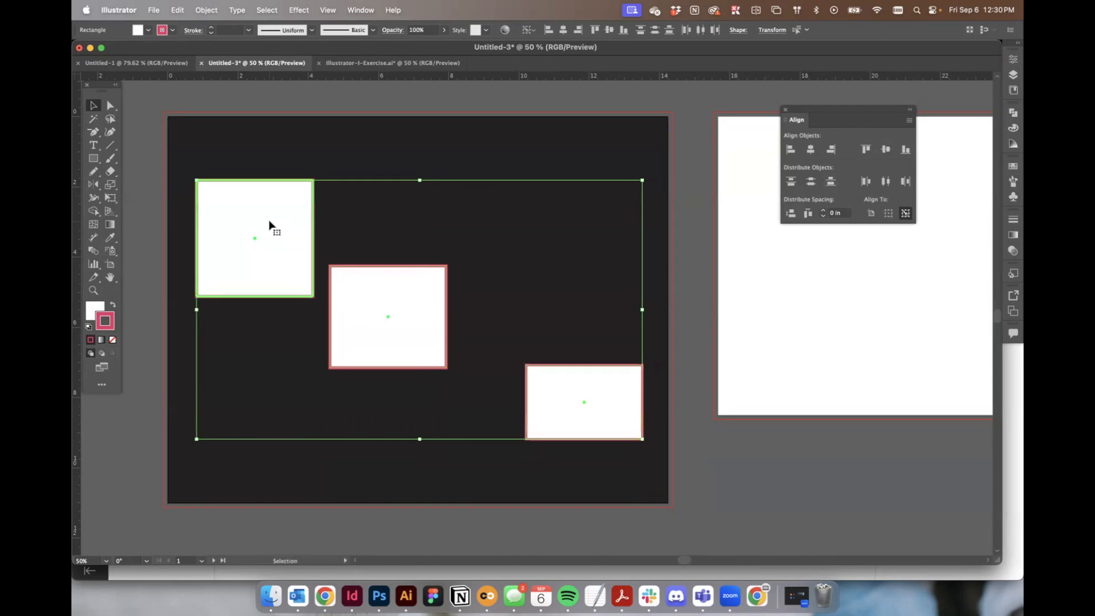
click(886, 149)
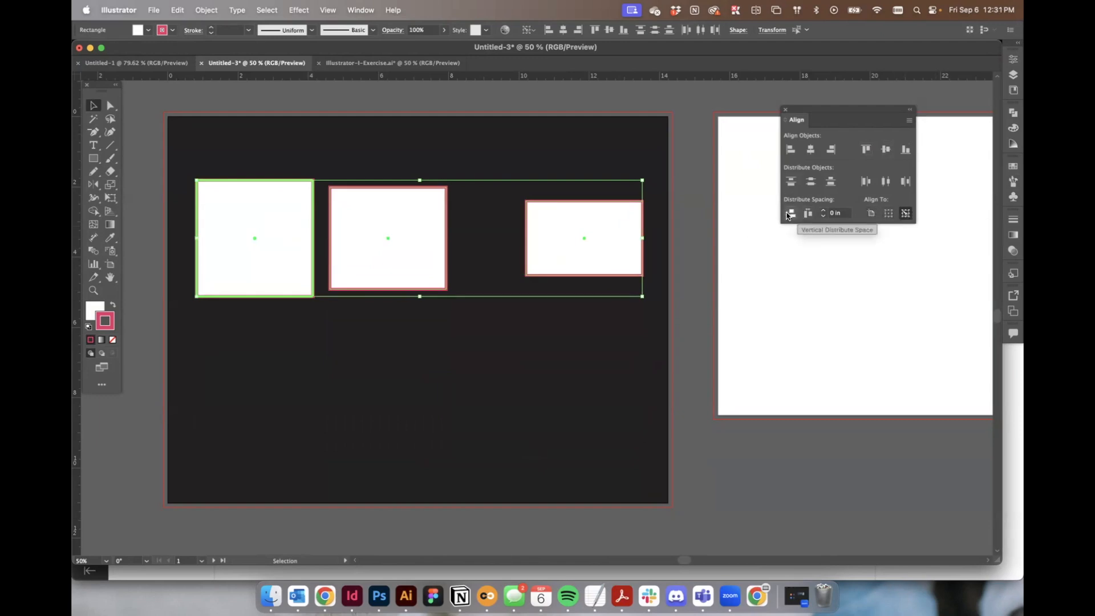
Distribute the shapes with a spacing of 0.375 in.
click(823, 212)
click(823, 211)
click(792, 214)
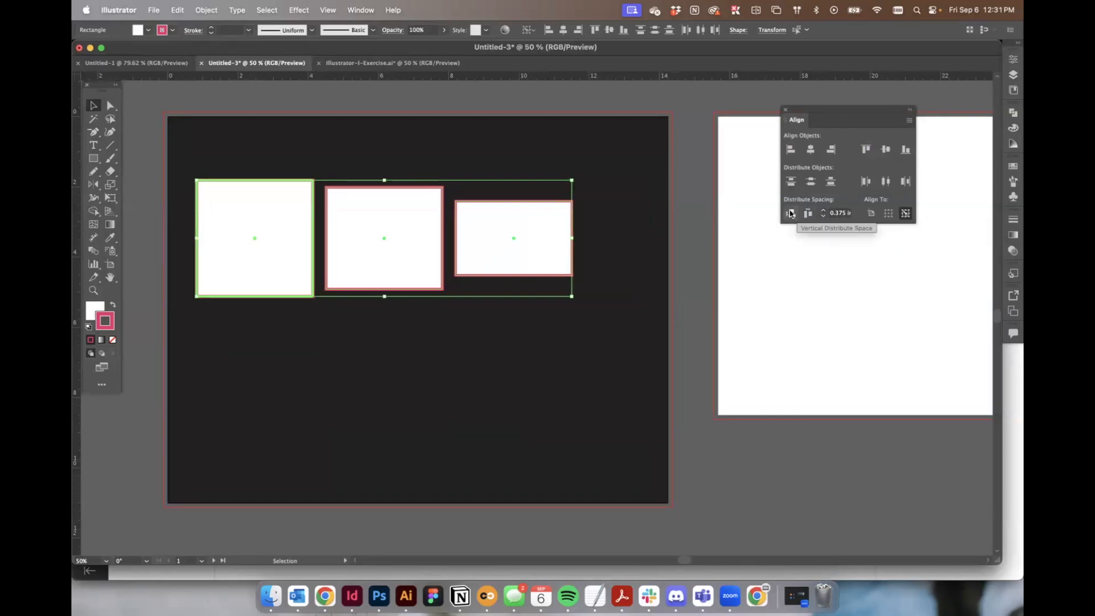
key(super+z)
key(super+z)
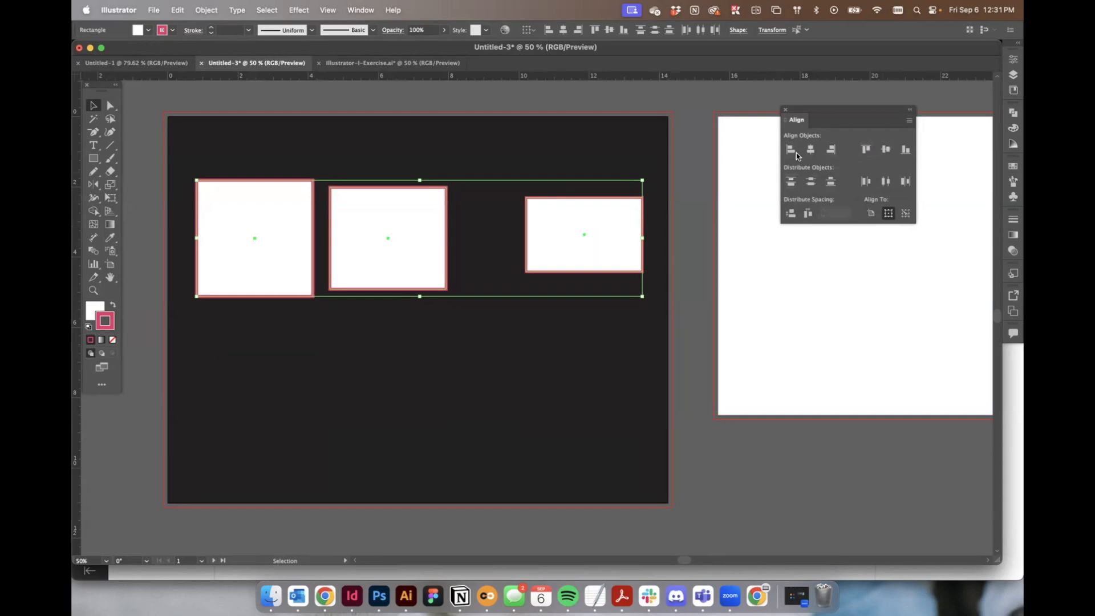
Distribute the three shapes evenly by their horizontal centers.
drag(828, 109, 800, 152)
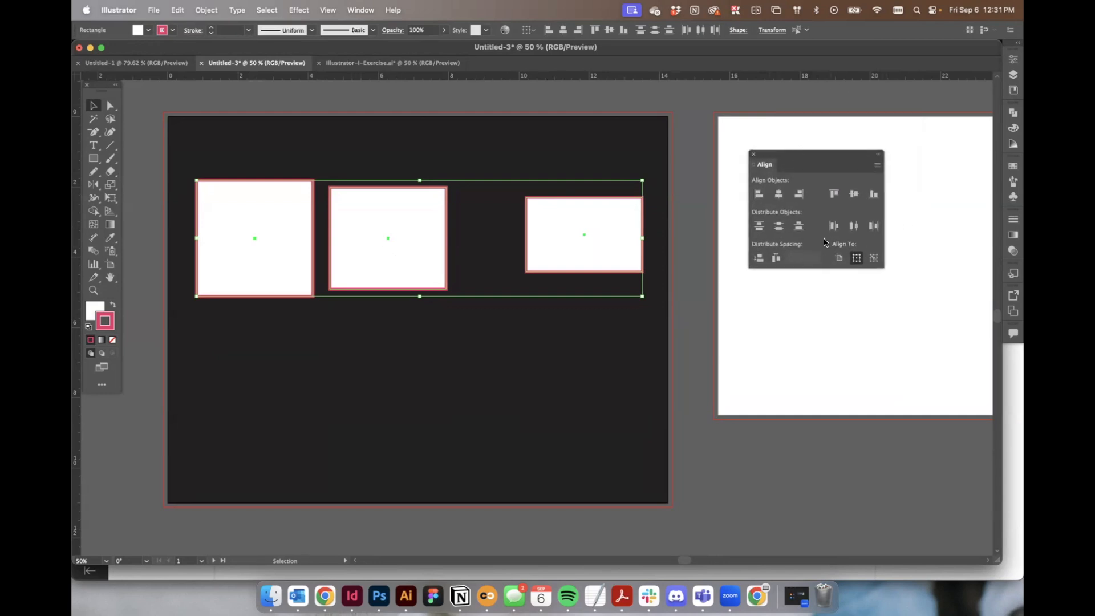
click(855, 225)
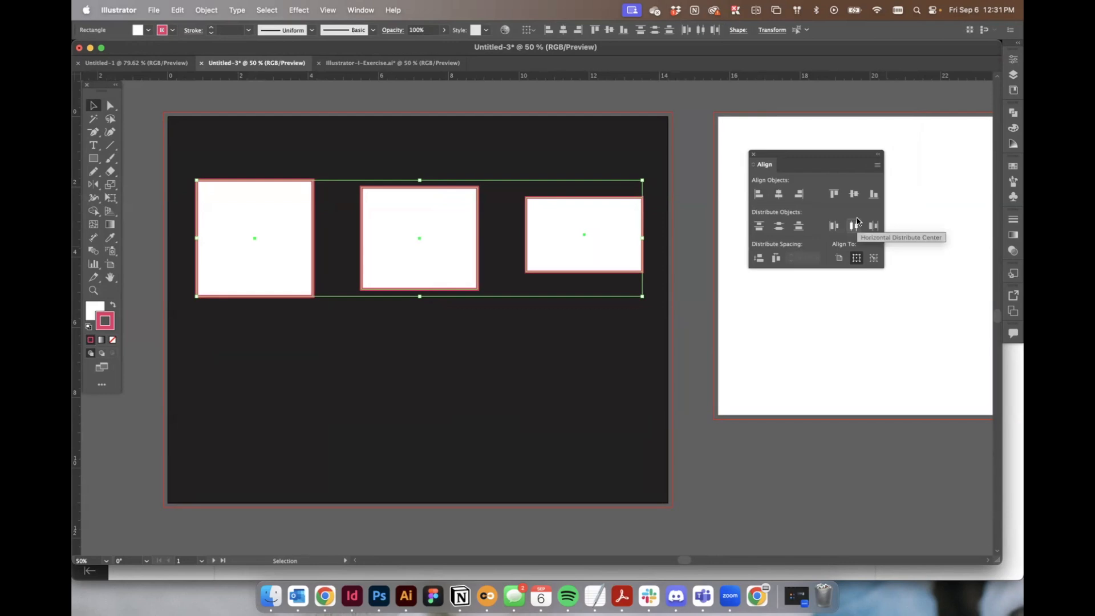